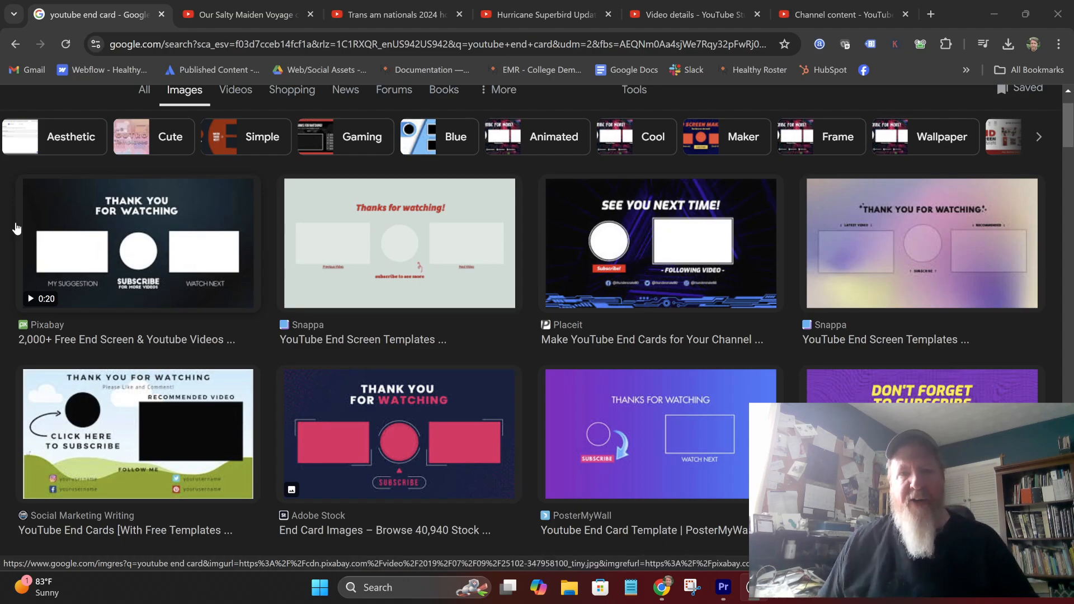
- Play the closing seconds of the Dodge Wayfarer, Trans Am Nationals and Hurricane Superbird videos to examine how each one ends
{"action": "left_click", "coordinate": [235, 15]}
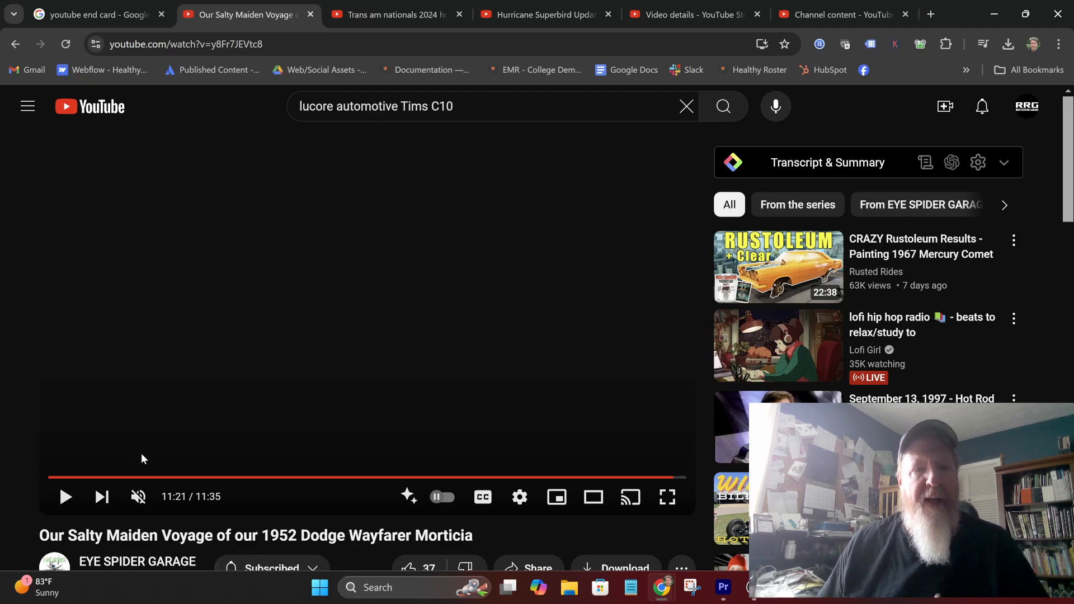
{"action": "left_click", "coordinate": [64, 498]}
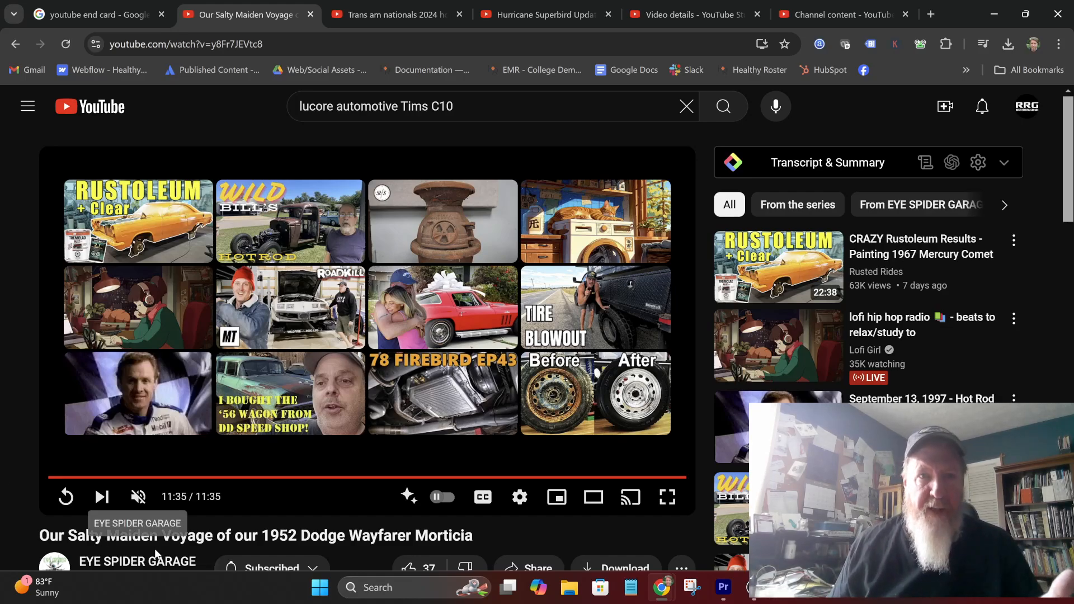
{"action": "left_click", "coordinate": [398, 14]}
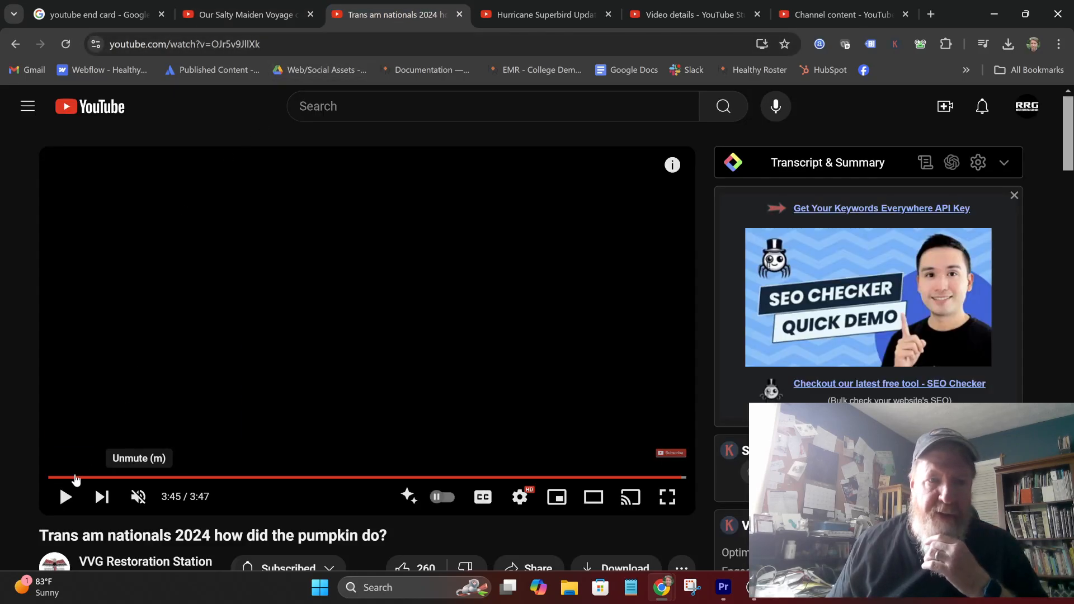
{"action": "left_click", "coordinate": [64, 498]}
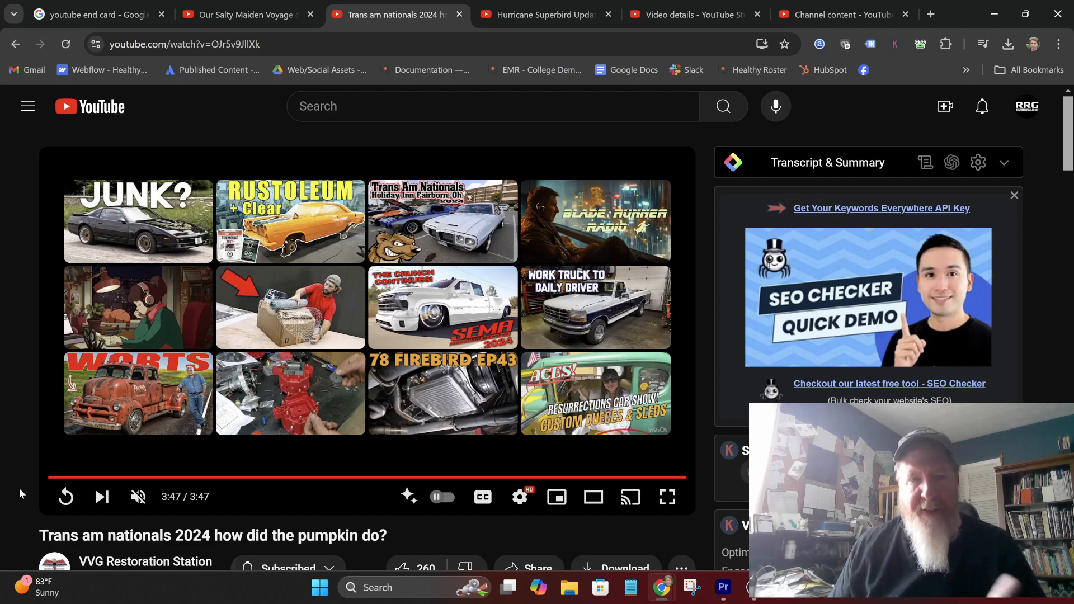
{"action": "left_click", "coordinate": [552, 15]}
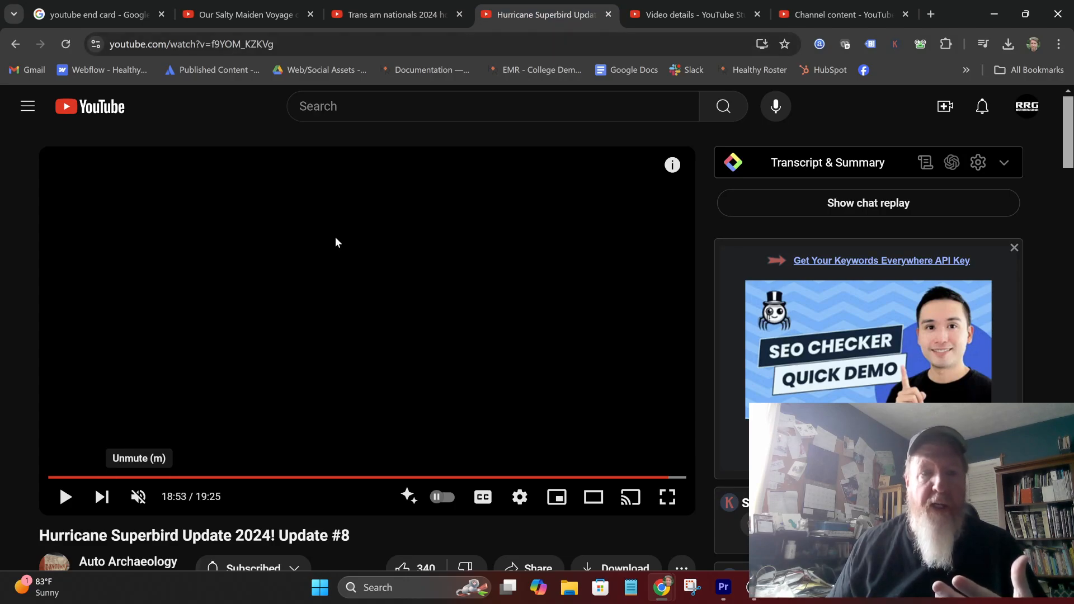
{"action": "left_click", "coordinate": [65, 497]}
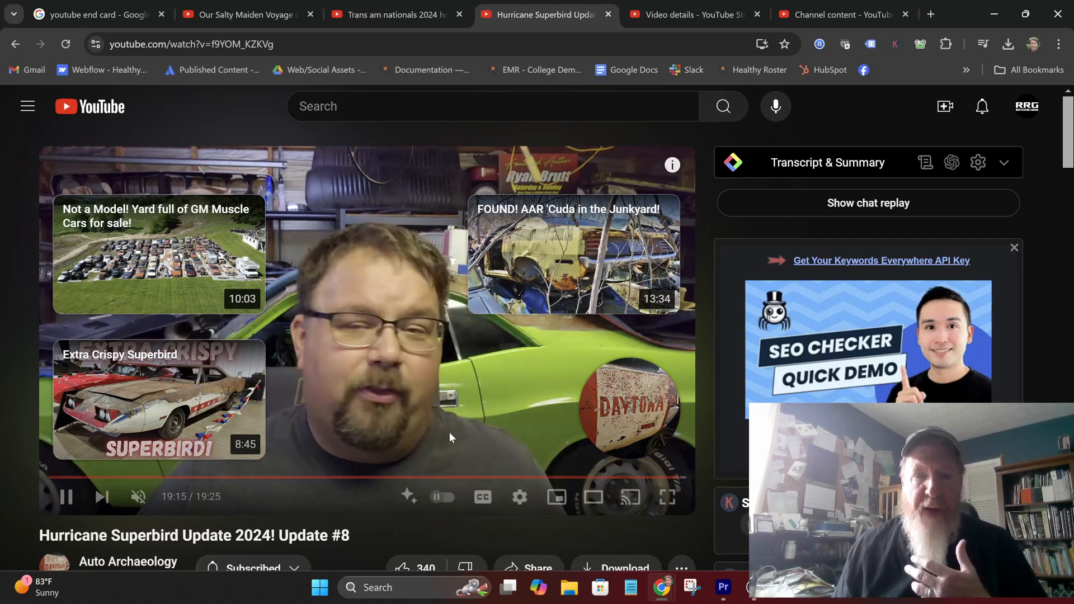
{"action": "mouse_move", "coordinate": [632, 405]}
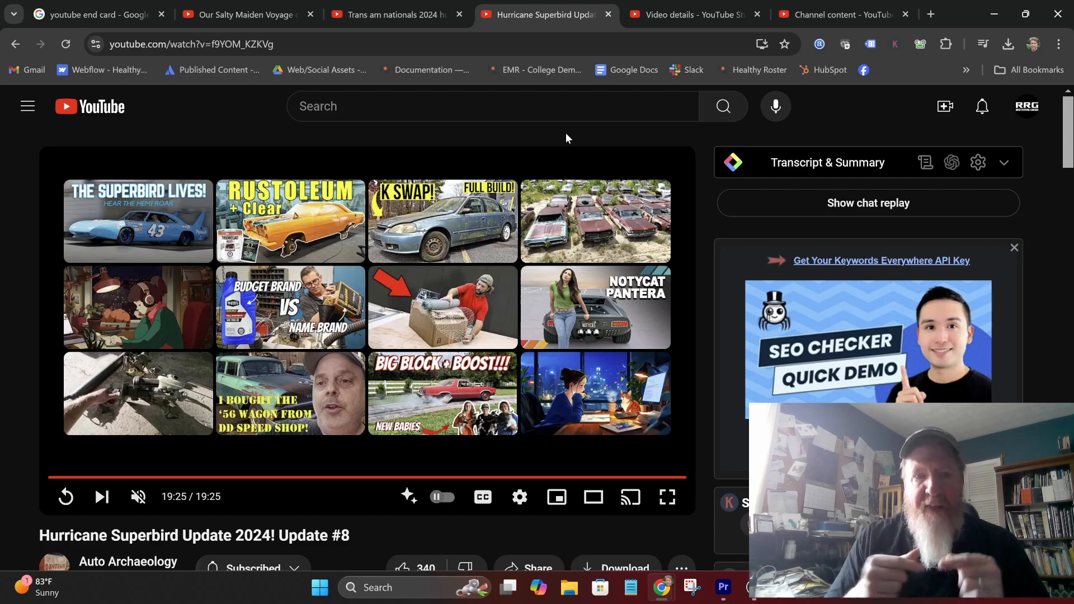
- Open the Auto Archaeology channel and look through its home page video sections and created playlists
{"action": "left_click", "coordinate": [137, 568]}
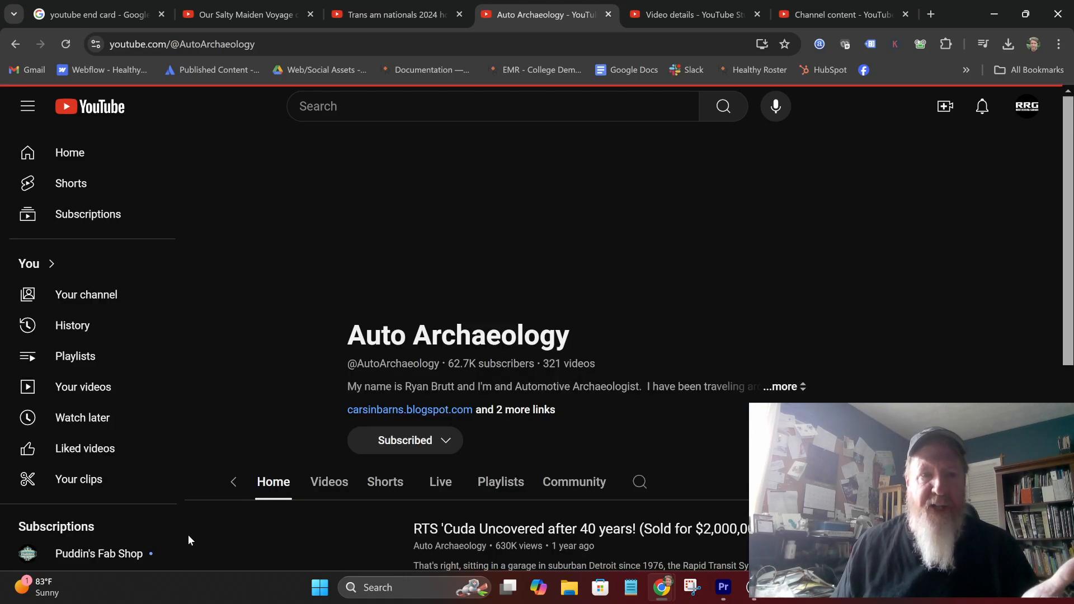
{"action": "scroll", "coordinate": [328, 475], "scroll_direction": "down", "scroll_amount": 4}
{"action": "scroll", "coordinate": [411, 481], "scroll_direction": "down", "scroll_amount": 7}
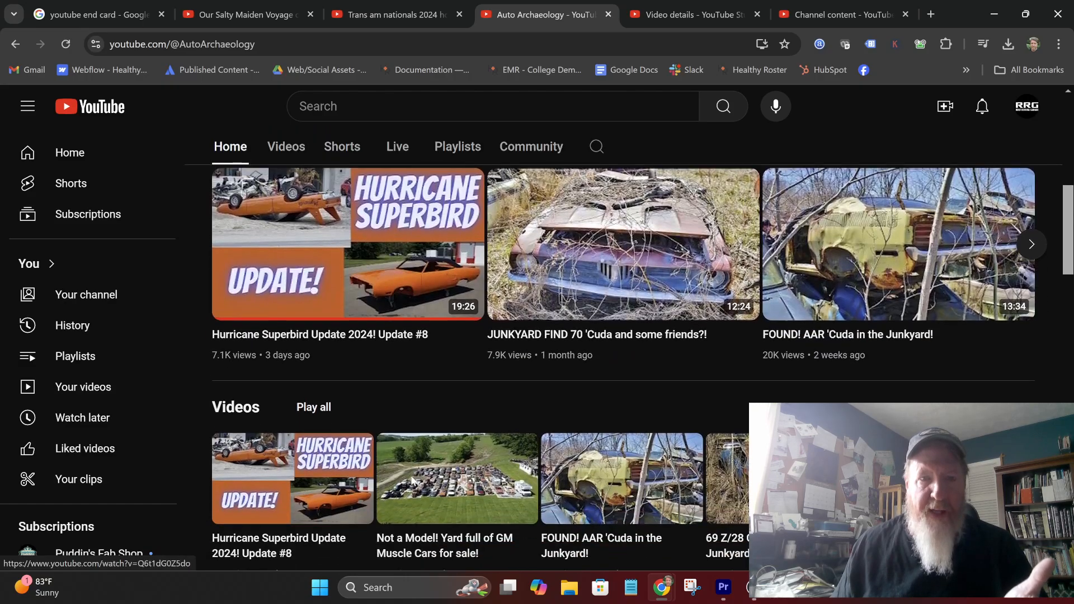
{"action": "scroll", "coordinate": [411, 481], "scroll_direction": "down", "scroll_amount": 8}
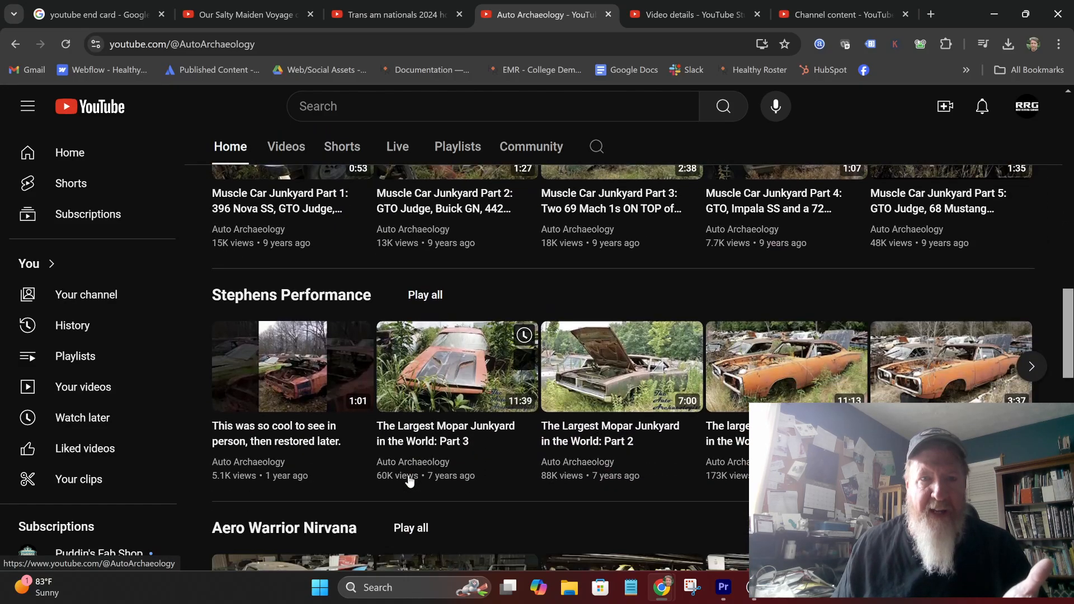
{"action": "scroll", "coordinate": [410, 481], "scroll_direction": "down", "scroll_amount": 2}
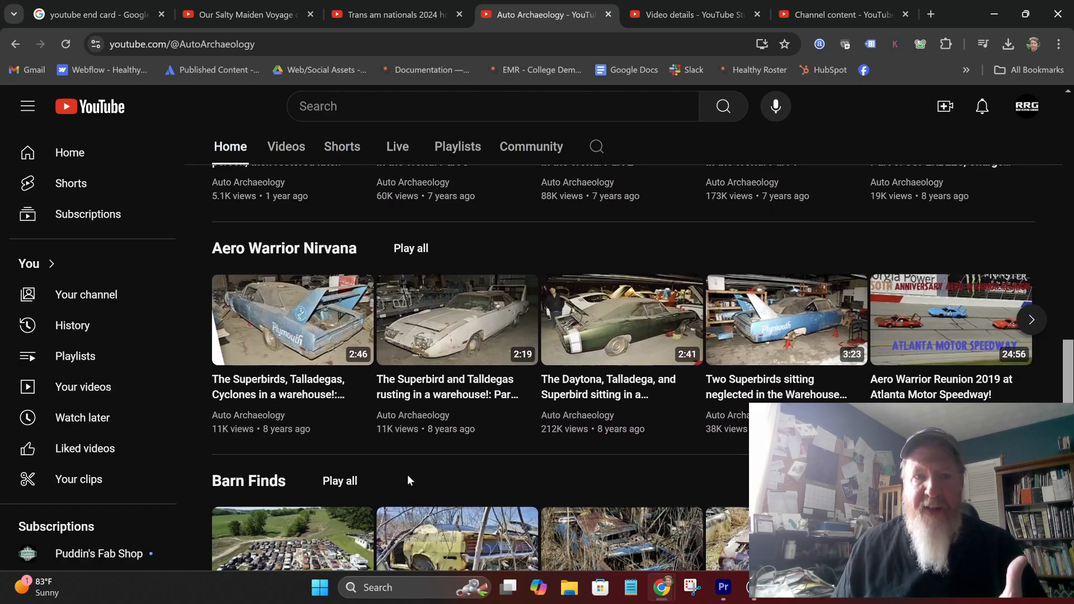
{"action": "scroll", "coordinate": [410, 481], "scroll_direction": "down", "scroll_amount": 7}
{"action": "scroll", "coordinate": [408, 475], "scroll_direction": "up", "scroll_amount": 4}
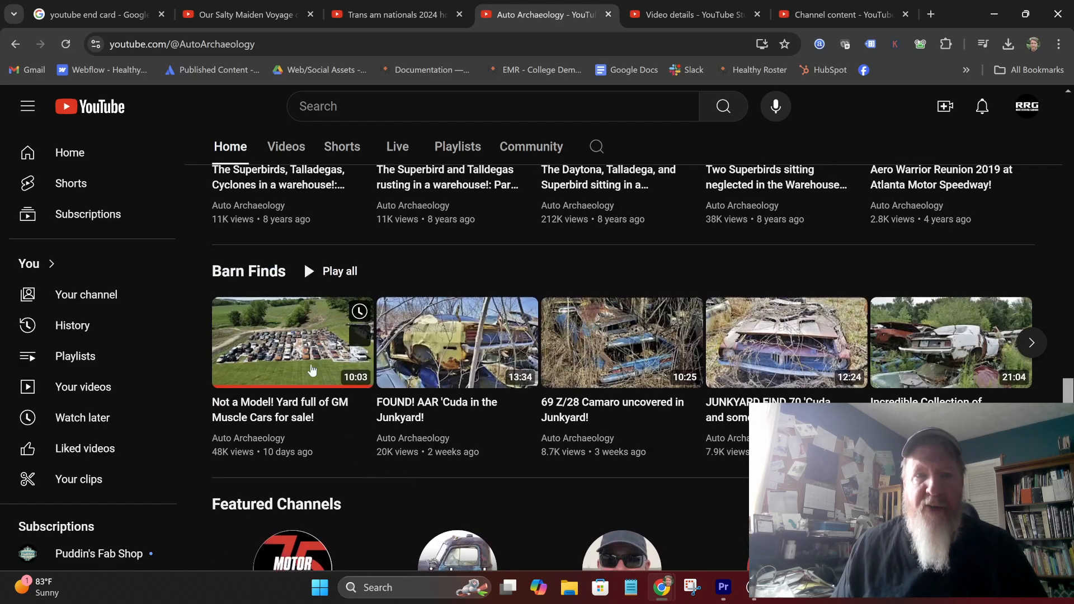
{"action": "scroll", "coordinate": [301, 332], "scroll_direction": "up", "scroll_amount": 4}
{"action": "scroll", "coordinate": [301, 332], "scroll_direction": "up", "scroll_amount": 1}
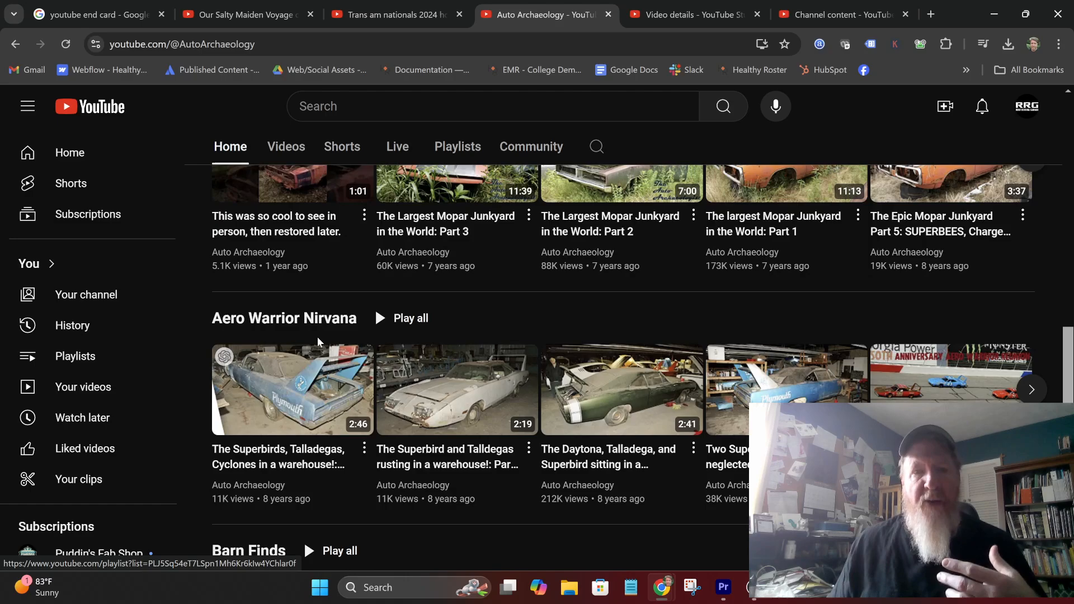
{"action": "mouse_move", "coordinate": [311, 389]}
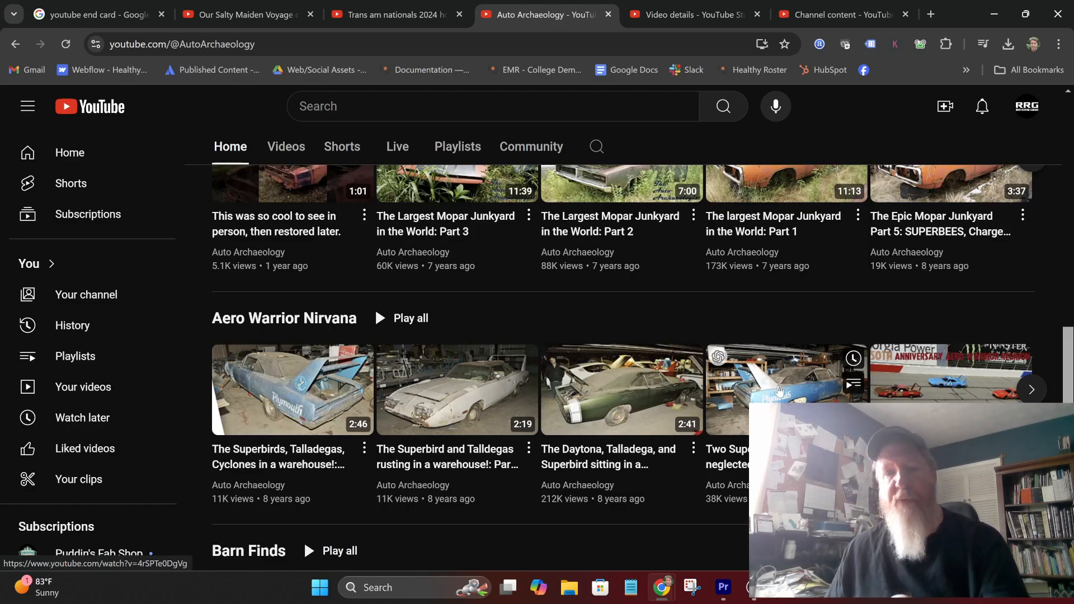
{"action": "scroll", "coordinate": [780, 391], "scroll_direction": "down", "scroll_amount": 5}
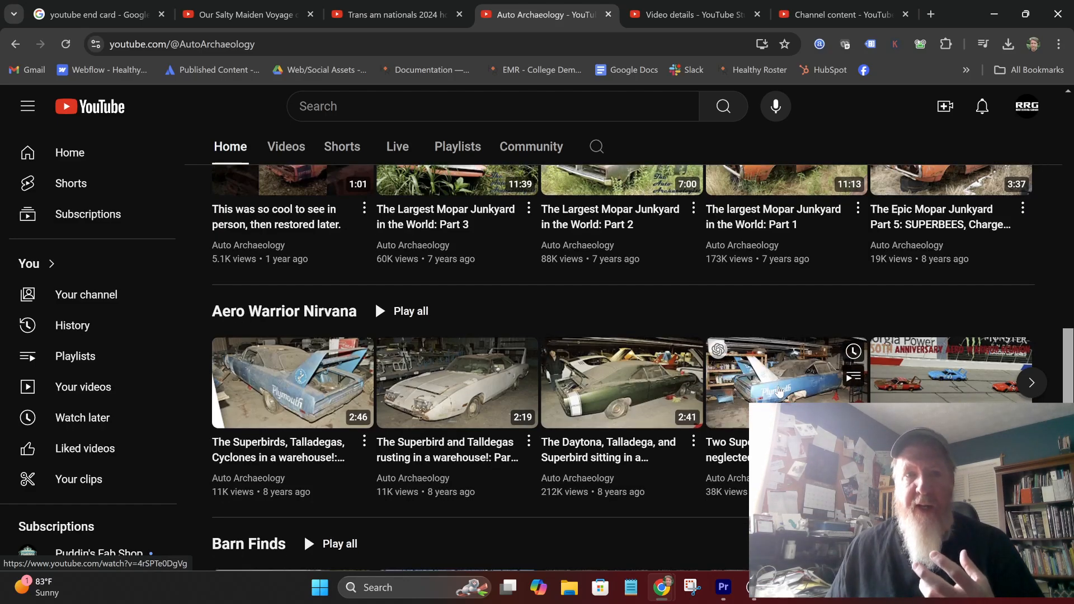
{"action": "left_click", "coordinate": [456, 146]}
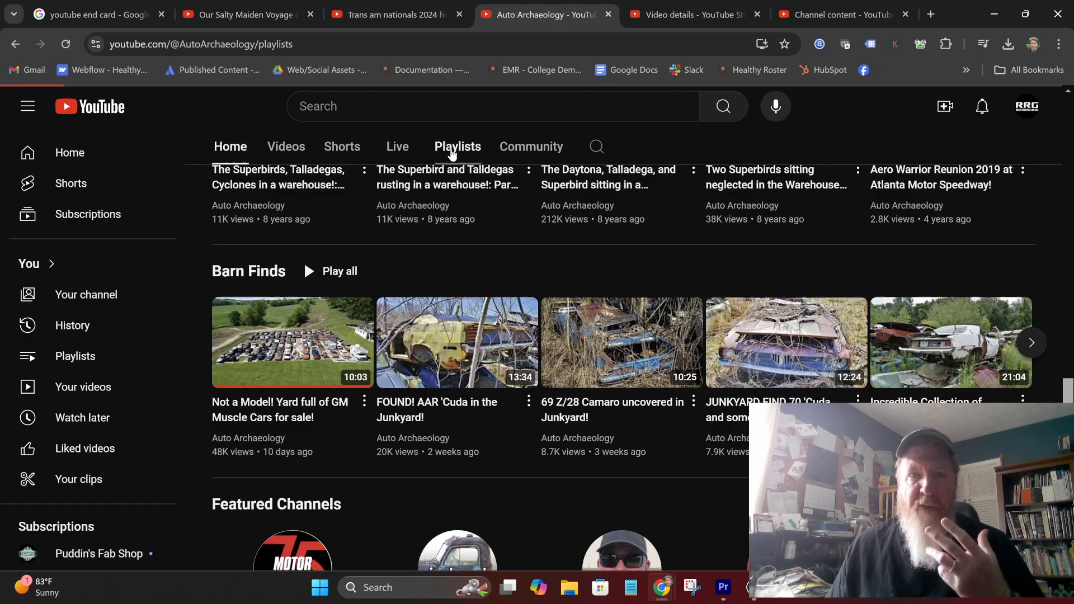
{"action": "scroll", "coordinate": [441, 205], "scroll_direction": "down", "scroll_amount": 5}
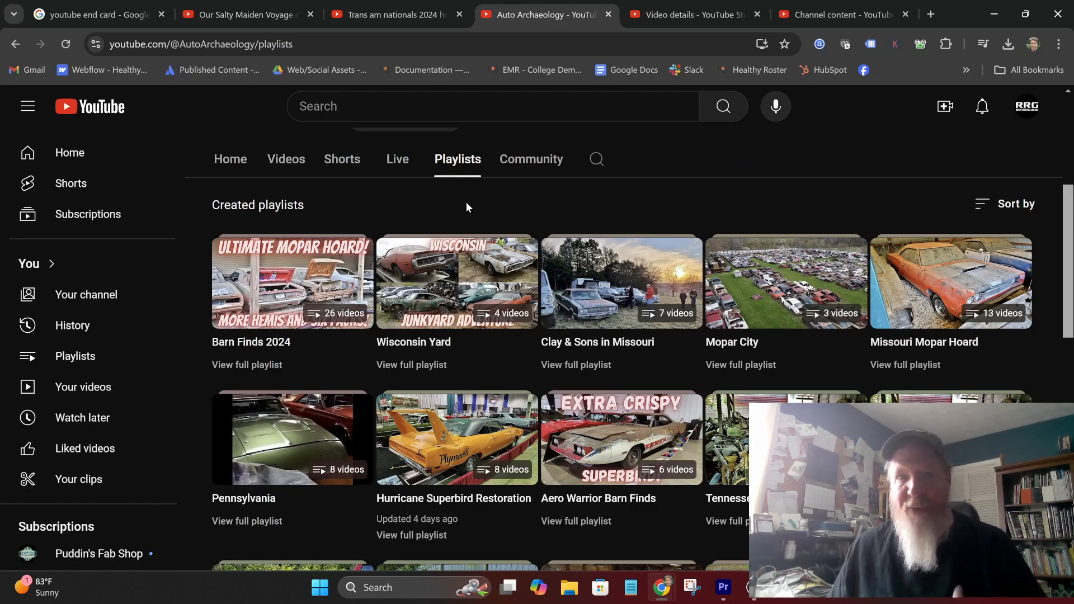
- Examine the Jeep-washing video's end screen in YouTube Studio, moving the playhead from before the elements start to 22:40:25
{"action": "left_click", "coordinate": [670, 14]}
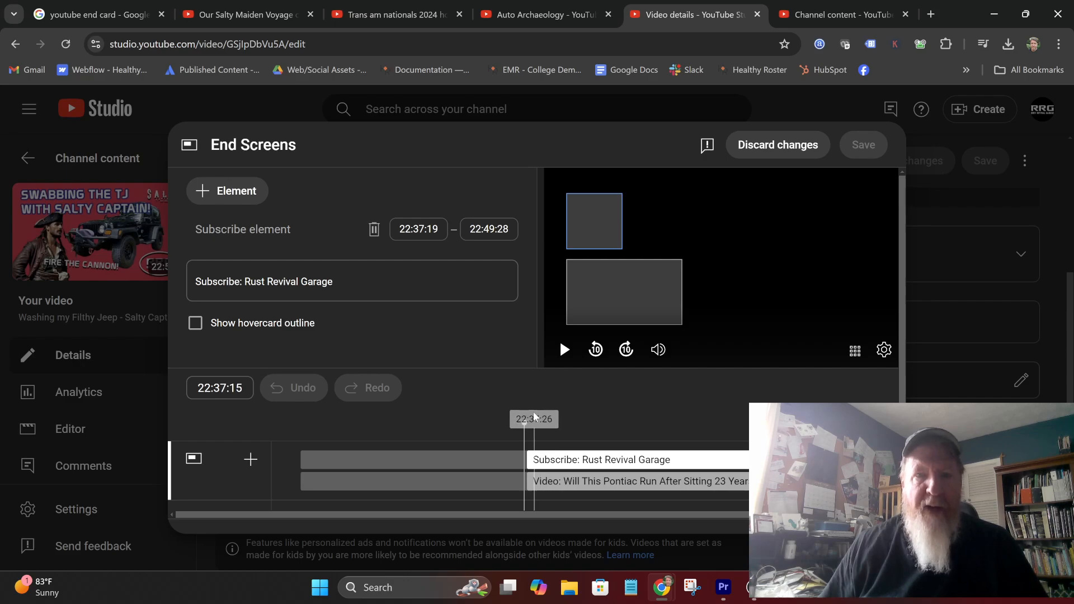
{"action": "left_click_drag", "start_coordinate": [524, 422], "coordinate": [466, 422]}
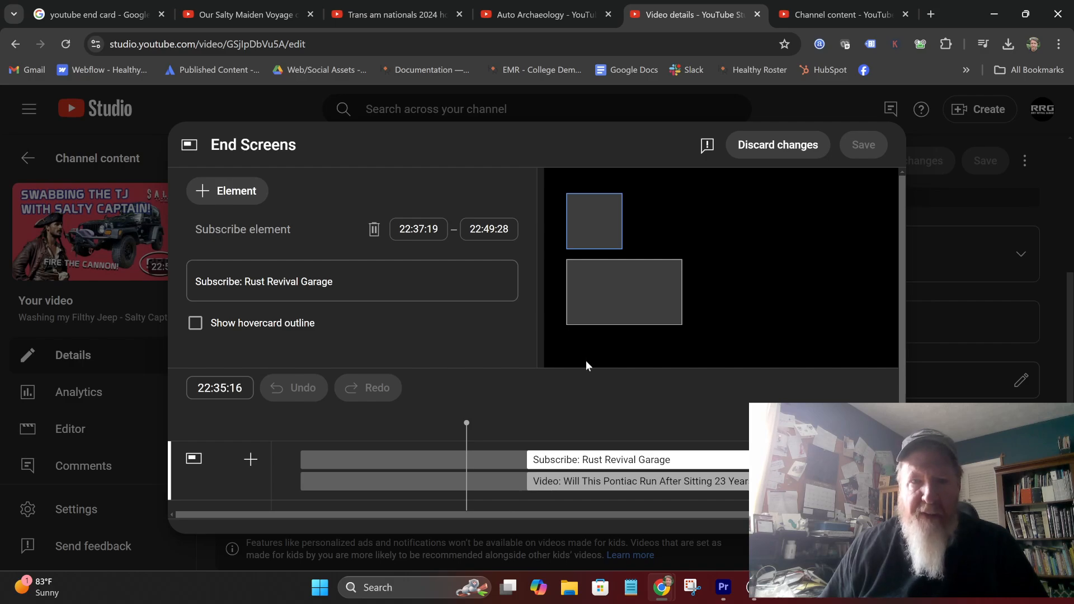
{"action": "left_click_drag", "start_coordinate": [515, 423], "coordinate": [622, 422]}
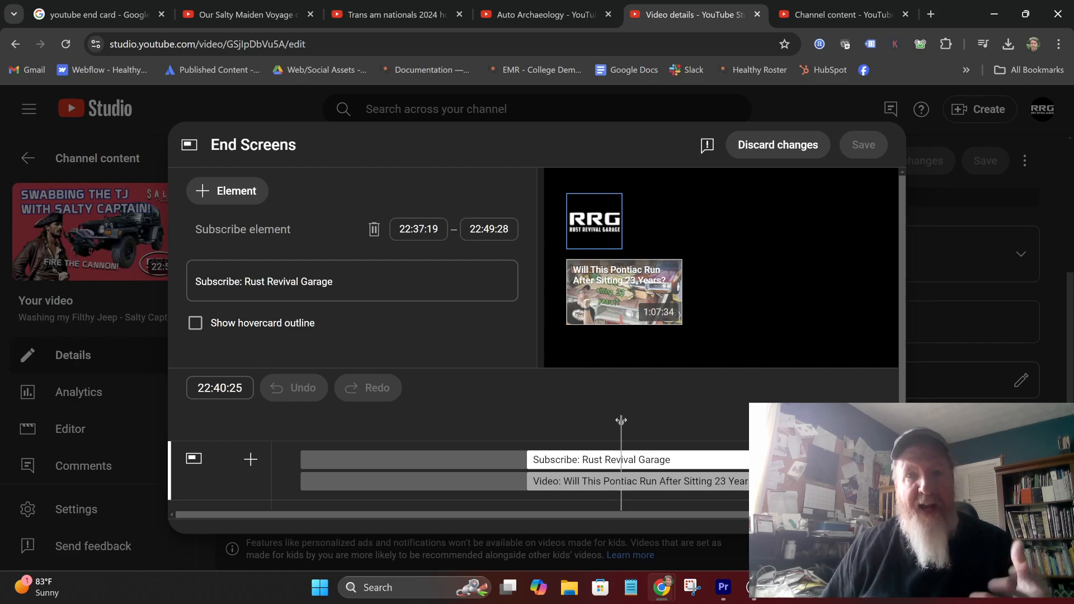
- Change the end screen's video element to the specific video "Painless Wiring: Engine and Start/Charge Wiring!"
{"action": "left_click", "coordinate": [603, 297]}
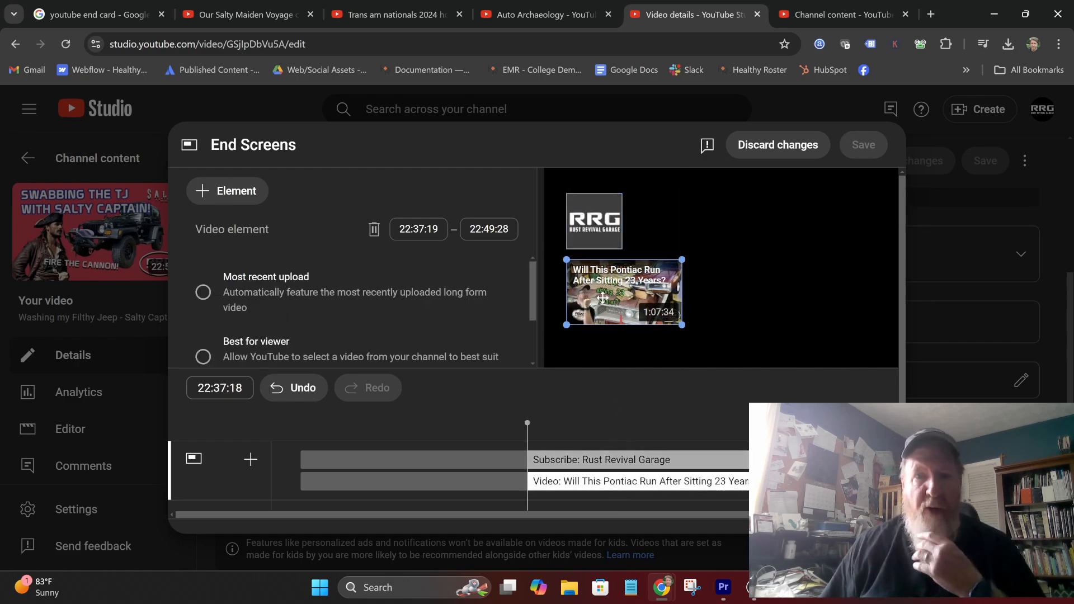
{"action": "scroll", "coordinate": [395, 275], "scroll_direction": "down", "scroll_amount": 4}
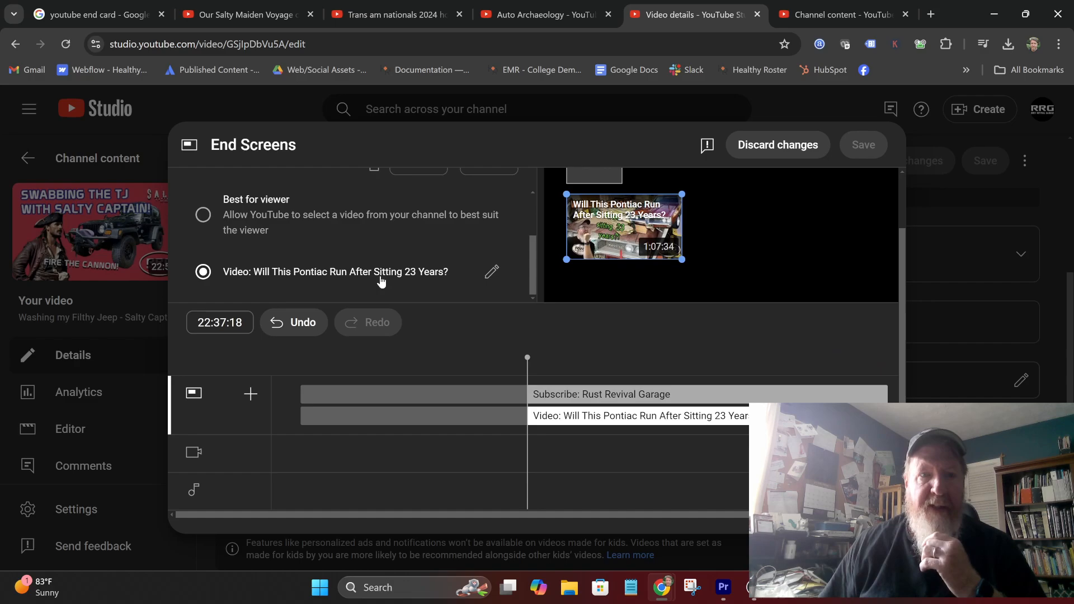
{"action": "left_click", "coordinate": [492, 273]}
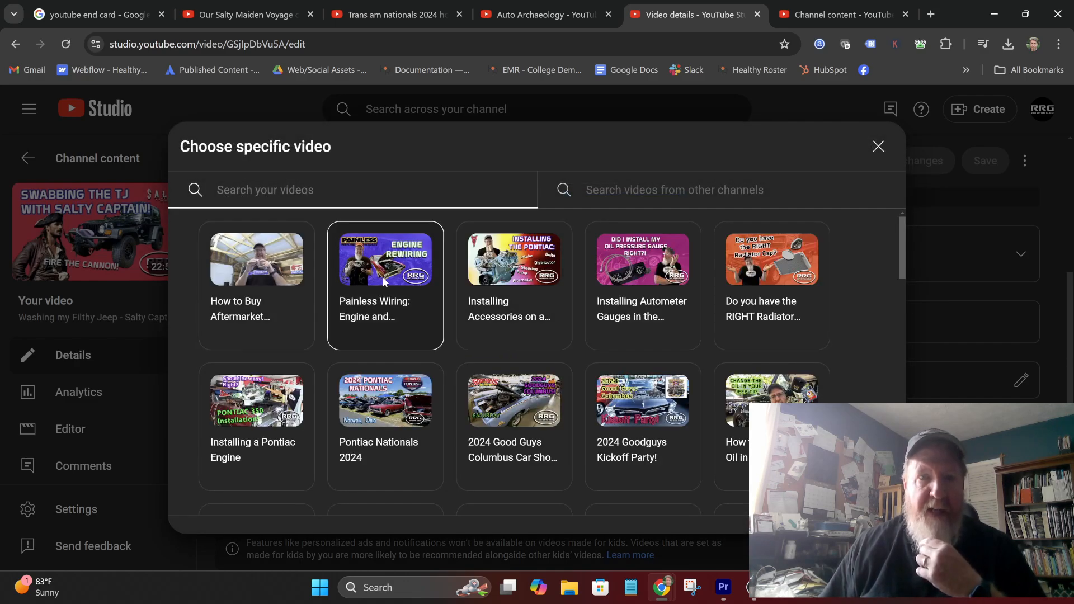
{"action": "left_click", "coordinate": [396, 343]}
{"action": "scroll", "coordinate": [537, 366], "scroll_direction": "up", "scroll_amount": 2}
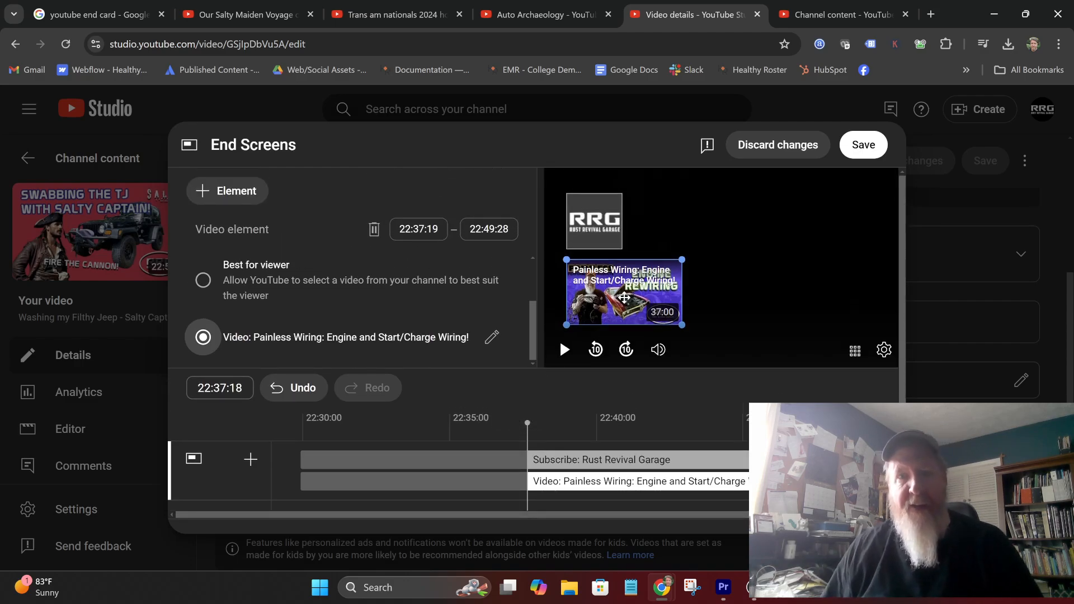
- Inspect the subscribe and video elements and play the end screen preview over the closing footage
{"action": "left_click", "coordinate": [600, 230]}
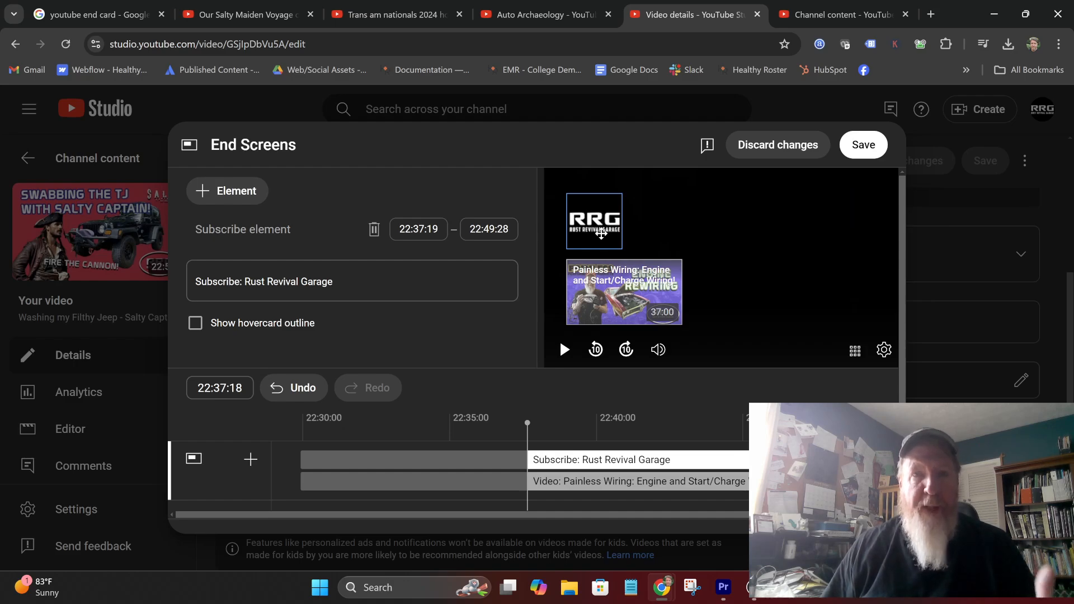
{"action": "left_click", "coordinate": [606, 296]}
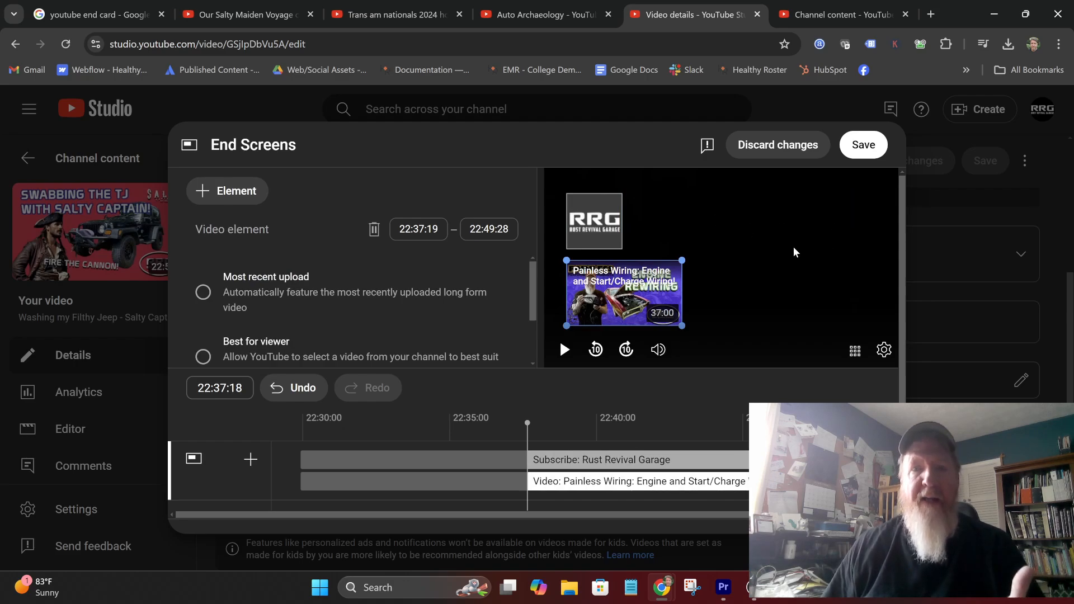
{"action": "left_click", "coordinate": [565, 351]}
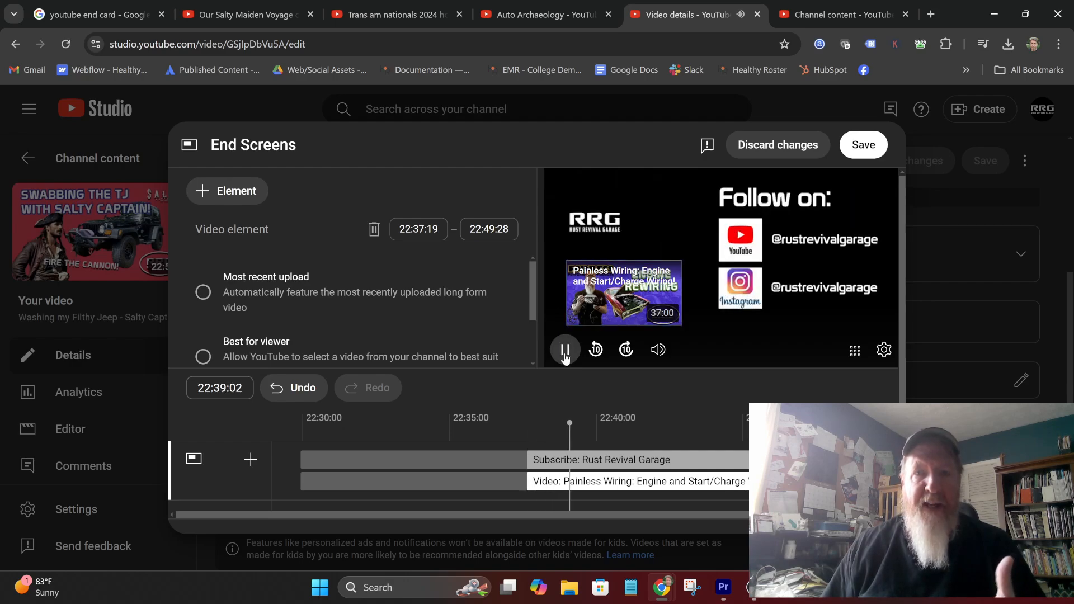
- Try to move the video element up closer to the subscribe element, checking both elements
{"action": "left_click_drag", "start_coordinate": [628, 289], "coordinate": [628, 278]}
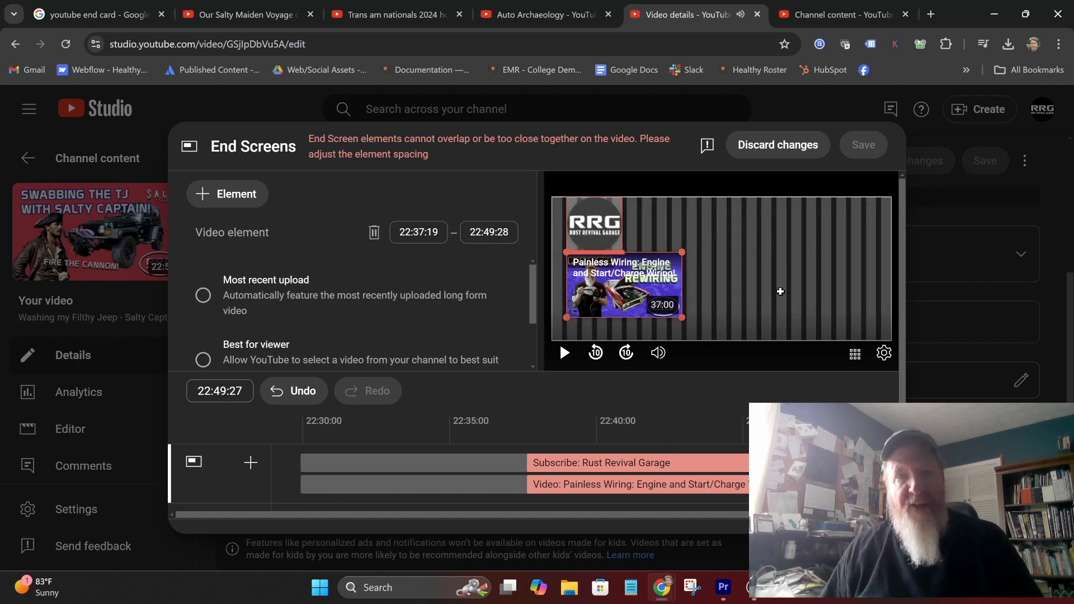
{"action": "left_click", "coordinate": [600, 229]}
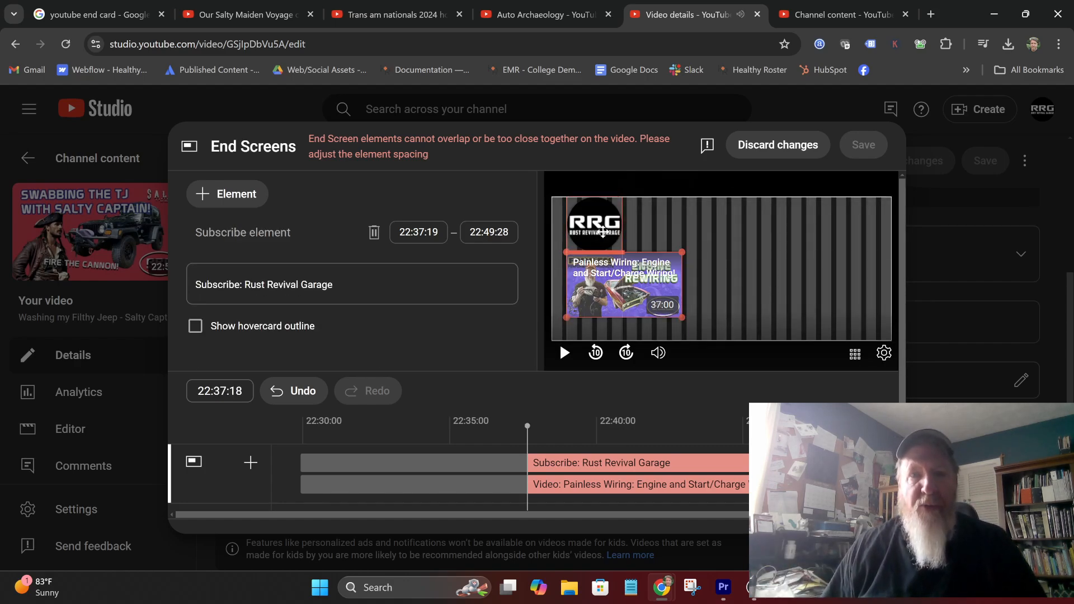
{"action": "left_click", "coordinate": [609, 276]}
- Switch to the "How to Buy Aftermarket Radiator Cap" upload and review its details down to the thumbnail and playlist settings
{"action": "left_click", "coordinate": [805, 13]}
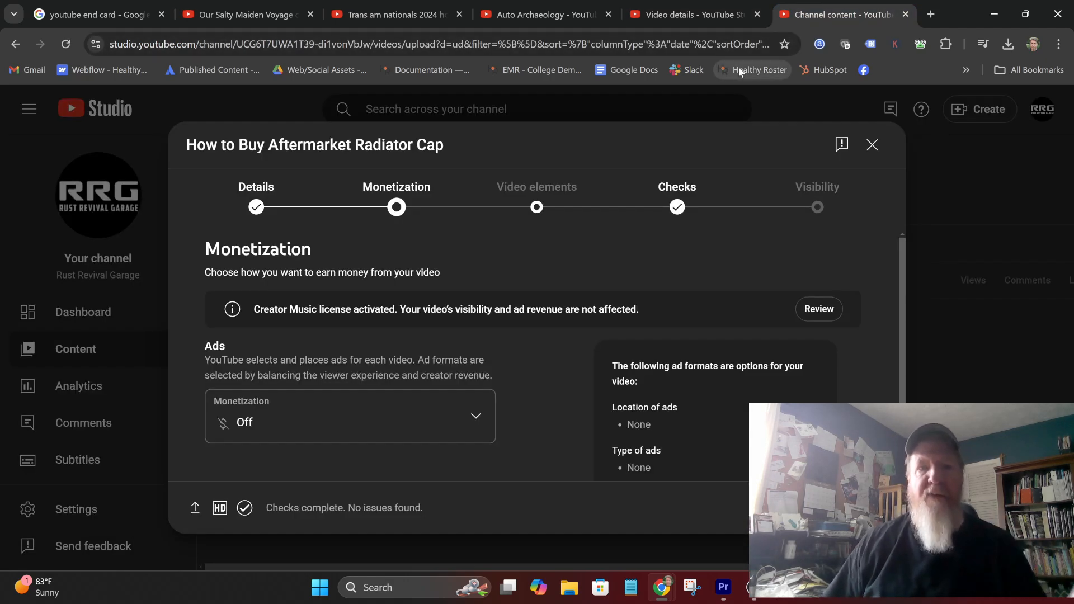
{"action": "left_click", "coordinate": [258, 197]}
{"action": "scroll", "coordinate": [305, 302], "scroll_direction": "down", "scroll_amount": 3}
{"action": "scroll", "coordinate": [304, 303], "scroll_direction": "down", "scroll_amount": 3}
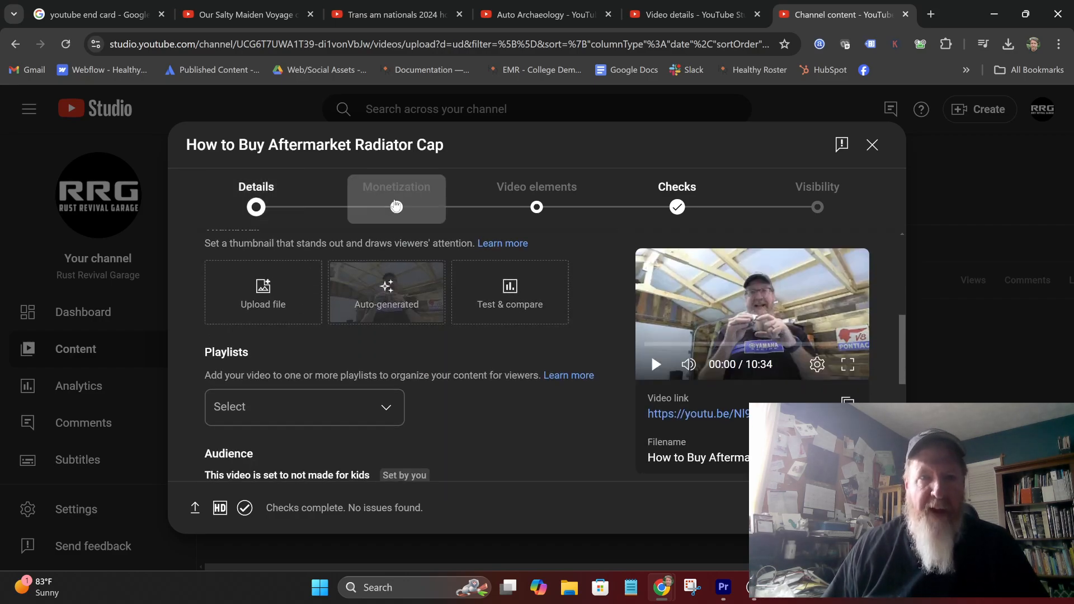
- Open the end screen editor from the upload's video elements
{"action": "left_click", "coordinate": [406, 216]}
{"action": "left_click", "coordinate": [523, 210]}
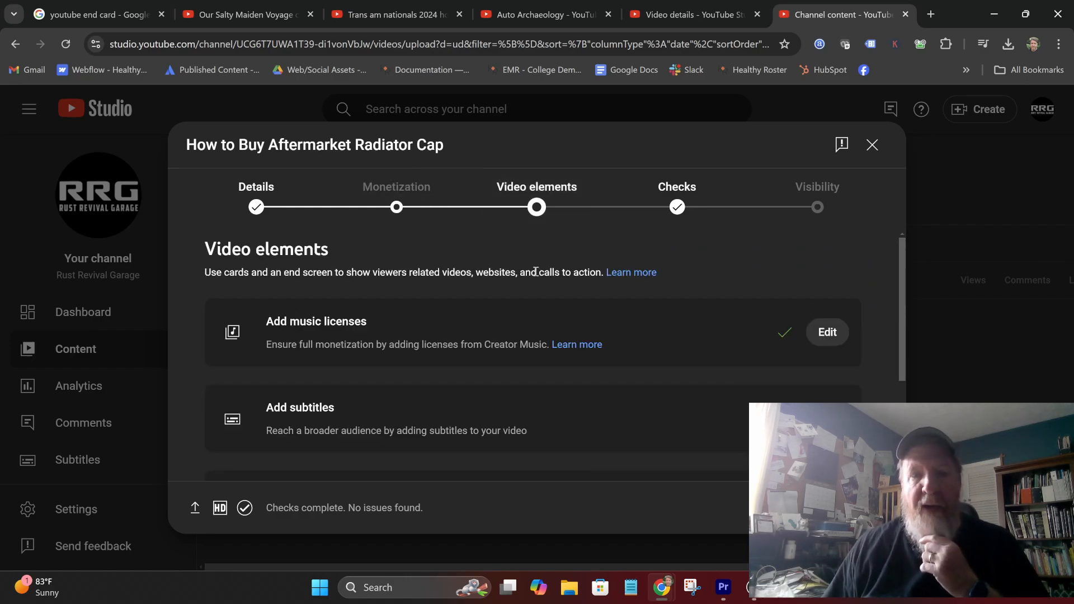
{"action": "scroll", "coordinate": [700, 312], "scroll_direction": "down", "scroll_amount": 3}
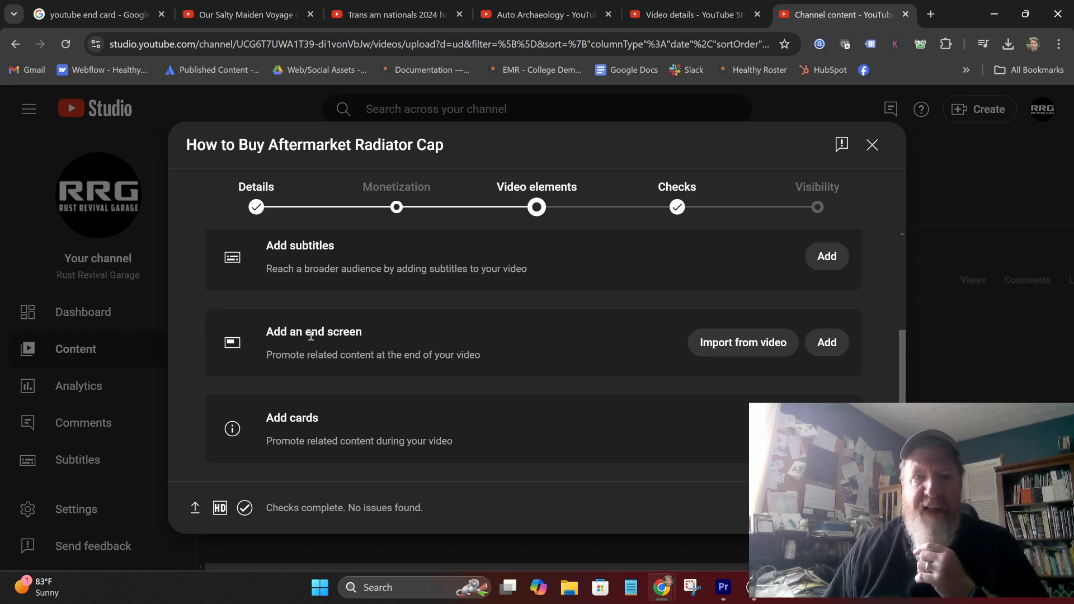
{"action": "left_click", "coordinate": [827, 343]}
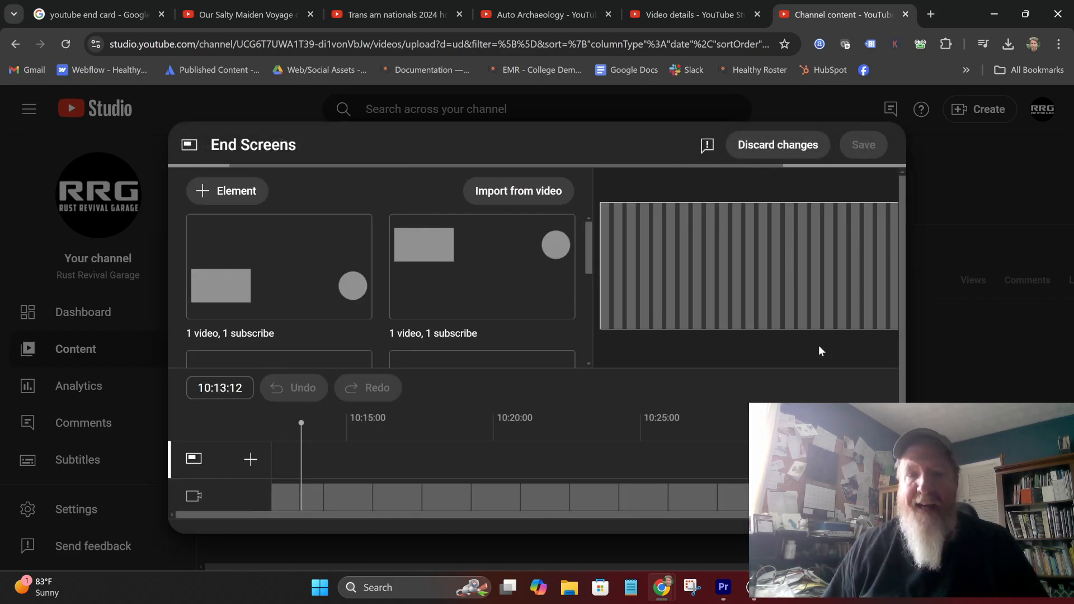
- Compare the end screen templates and apply the "1 video, 1 subscribe" layout
{"action": "scroll", "coordinate": [350, 281], "scroll_direction": "down", "scroll_amount": 5}
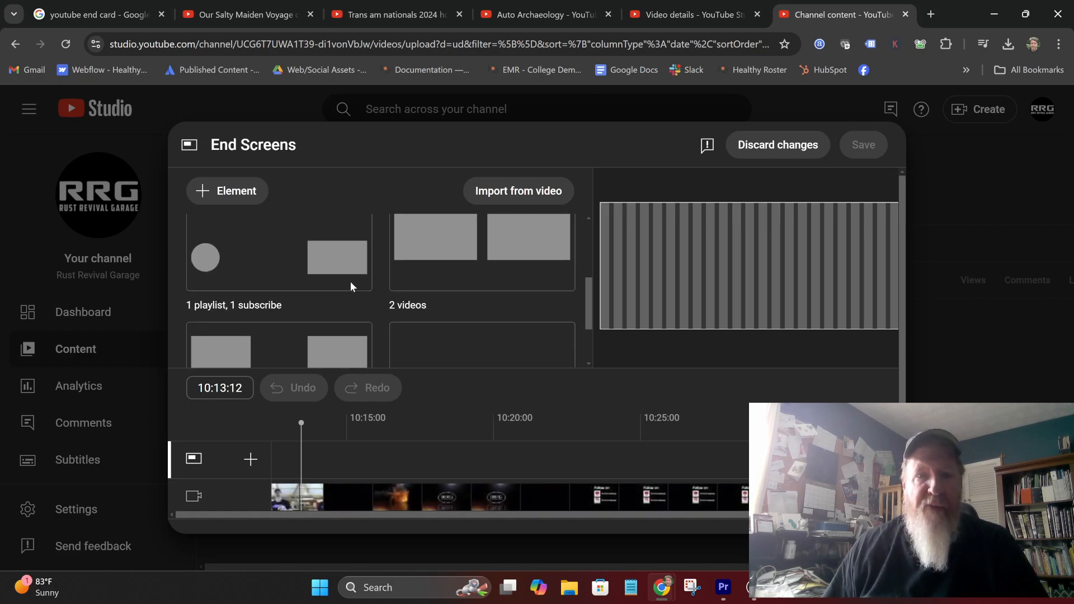
{"action": "scroll", "coordinate": [351, 283], "scroll_direction": "down", "scroll_amount": 2}
{"action": "scroll", "coordinate": [464, 280], "scroll_direction": "up", "scroll_amount": 2}
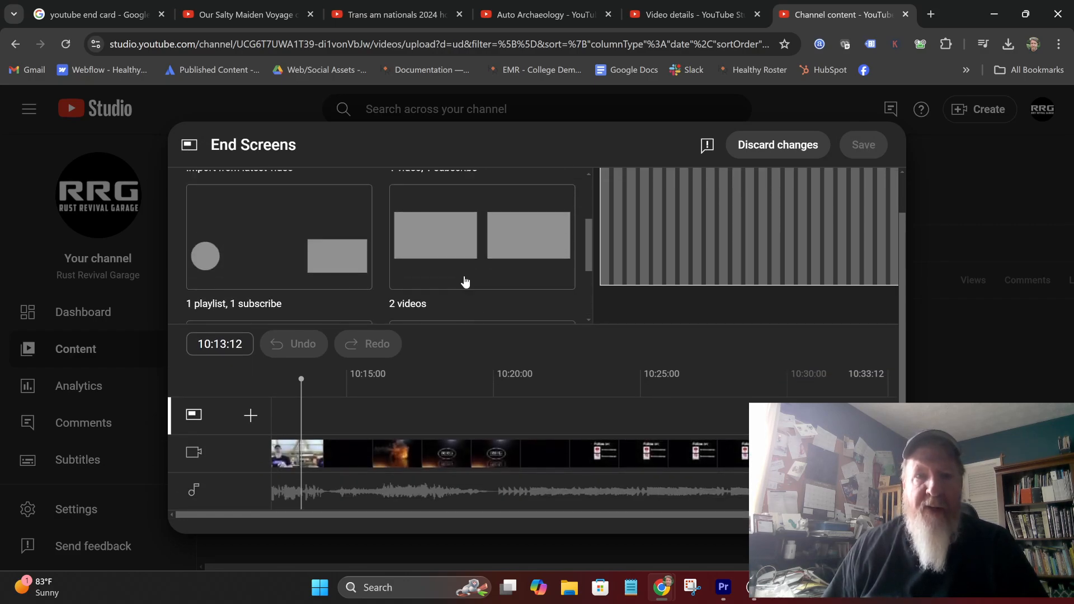
{"action": "scroll", "coordinate": [454, 288], "scroll_direction": "down", "scroll_amount": 2}
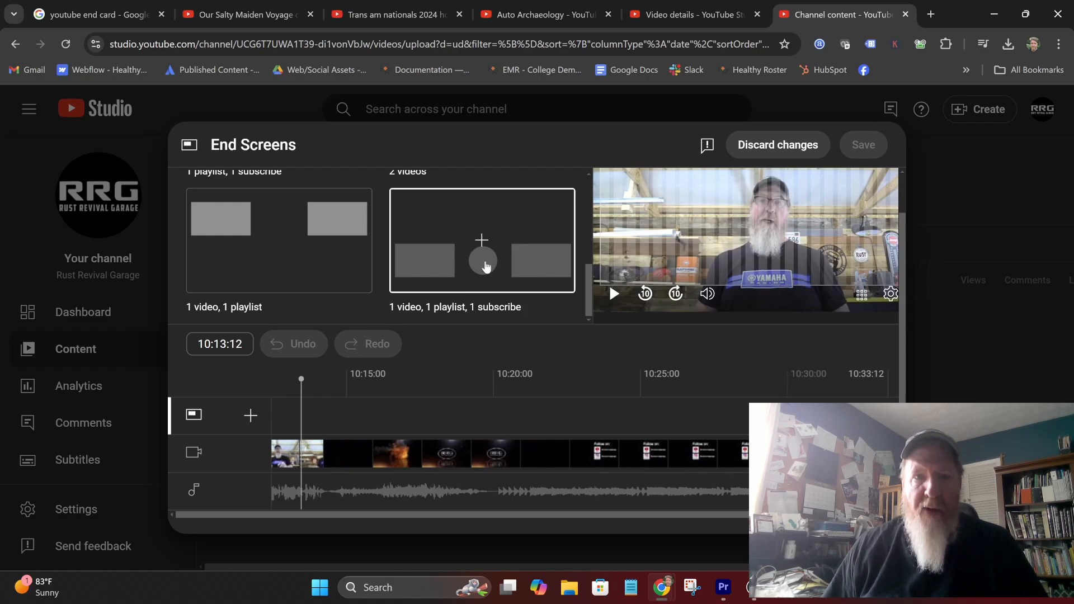
{"action": "scroll", "coordinate": [481, 251], "scroll_direction": "up", "scroll_amount": 1}
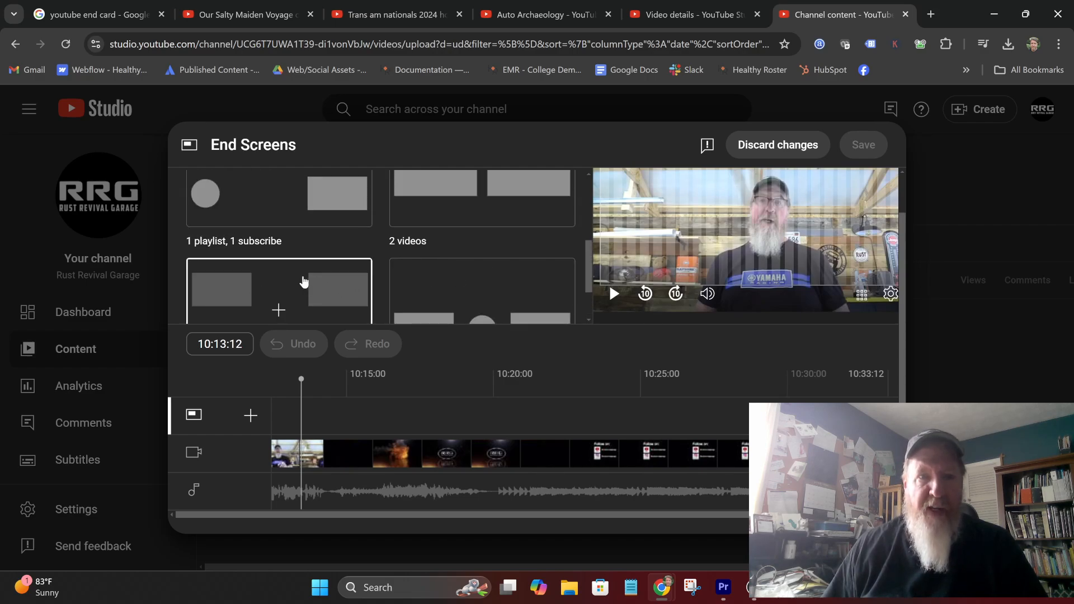
{"action": "scroll", "coordinate": [304, 281], "scroll_direction": "up", "scroll_amount": 1}
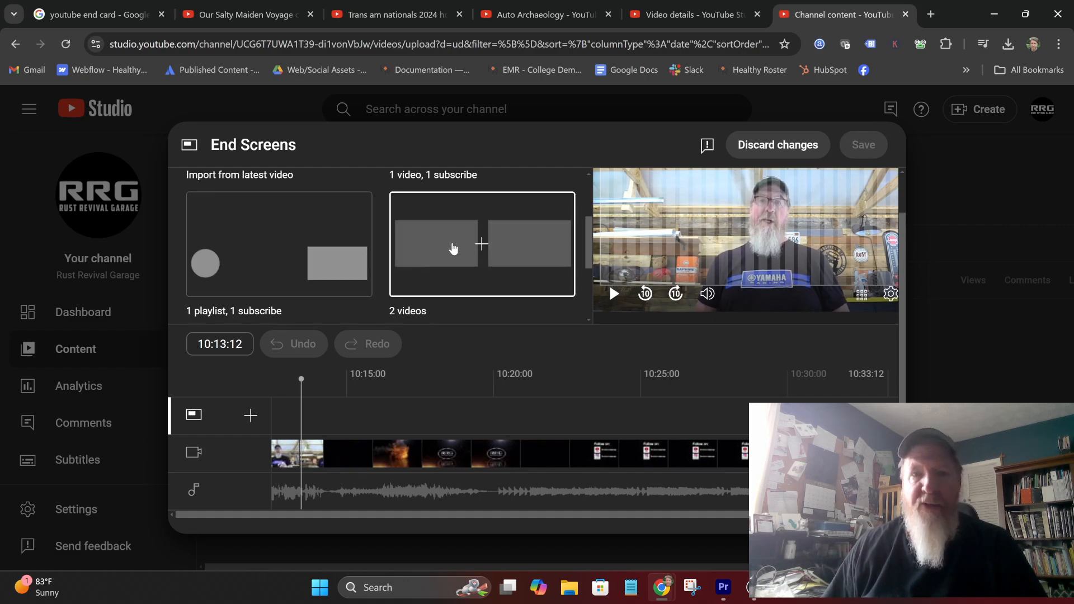
{"action": "scroll", "coordinate": [478, 250], "scroll_direction": "up", "scroll_amount": 1}
{"action": "scroll", "coordinate": [479, 250], "scroll_direction": "up", "scroll_amount": 1}
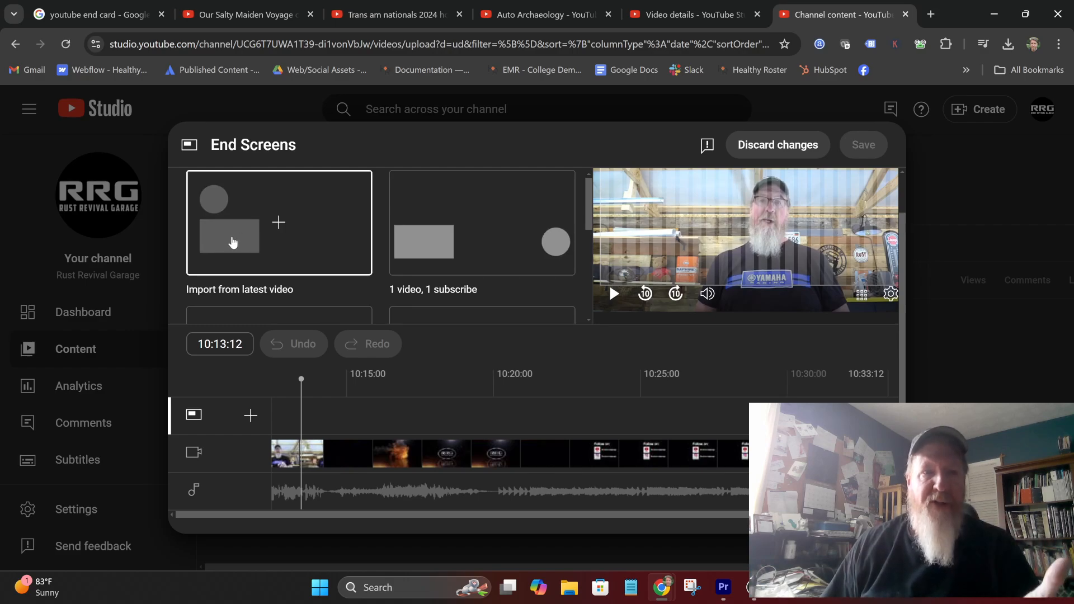
{"action": "left_click", "coordinate": [421, 247]}
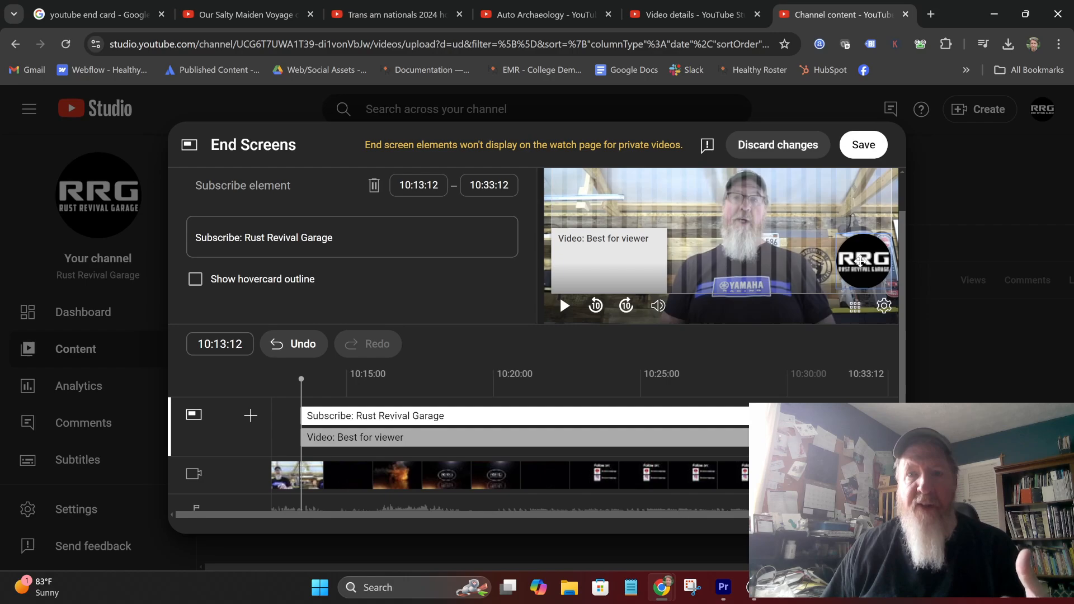
- Change the end screen's video element to the specific video "Replacing a Steering Gearbox!"
{"action": "left_click", "coordinate": [597, 256]}
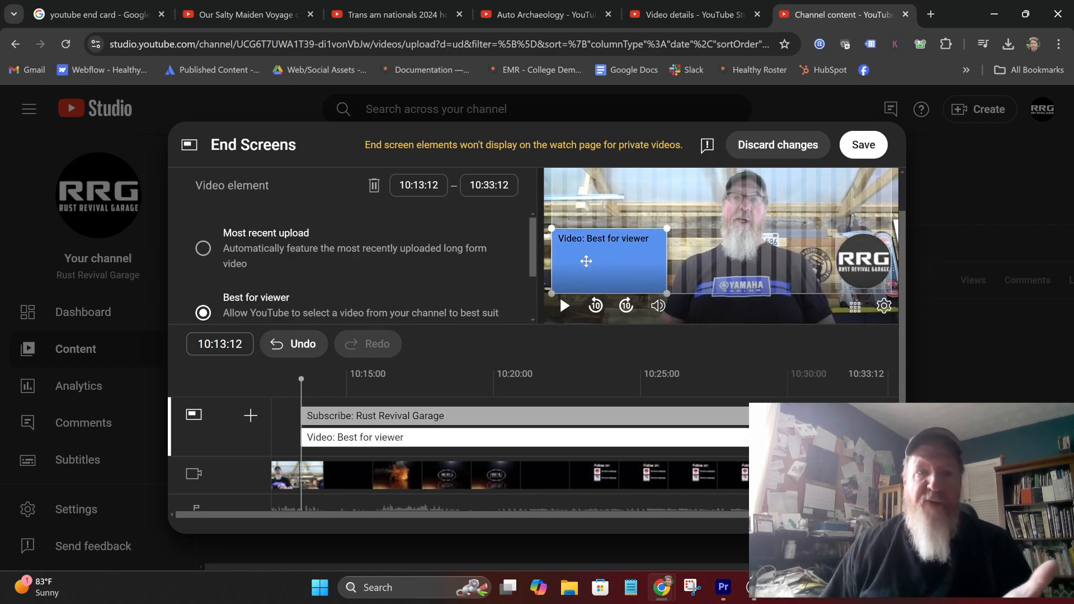
{"action": "scroll", "coordinate": [398, 254], "scroll_direction": "down", "scroll_amount": 3}
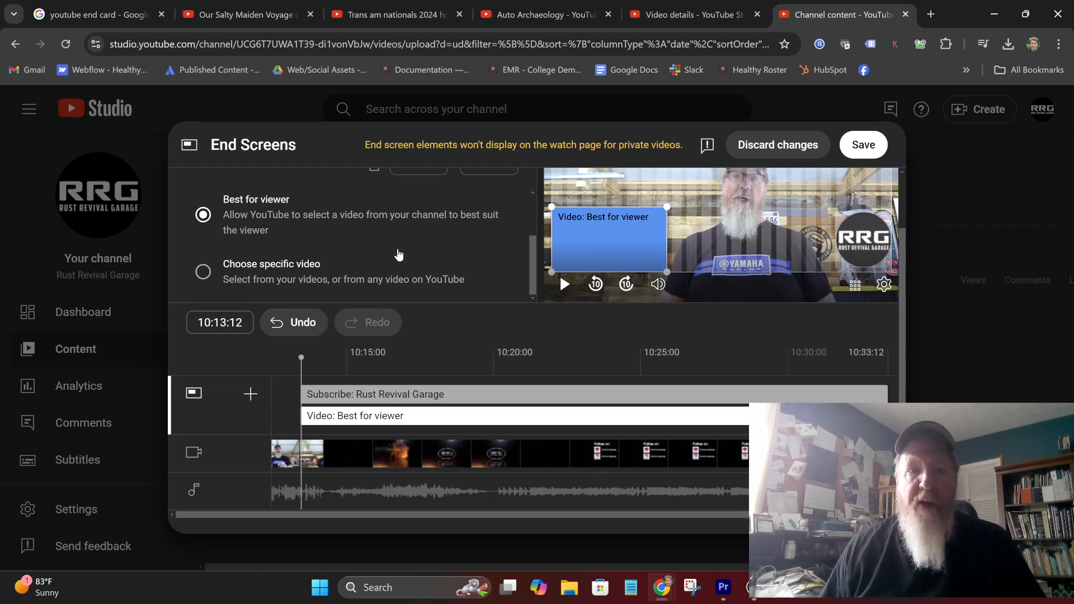
{"action": "left_click", "coordinate": [202, 272]}
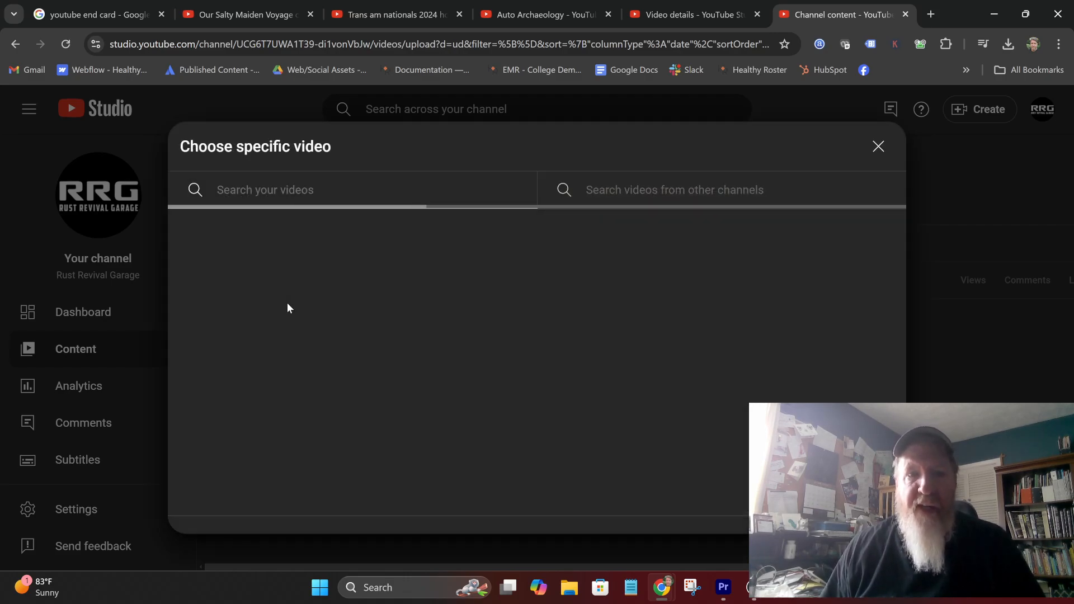
{"action": "scroll", "coordinate": [590, 311], "scroll_direction": "down", "scroll_amount": 7}
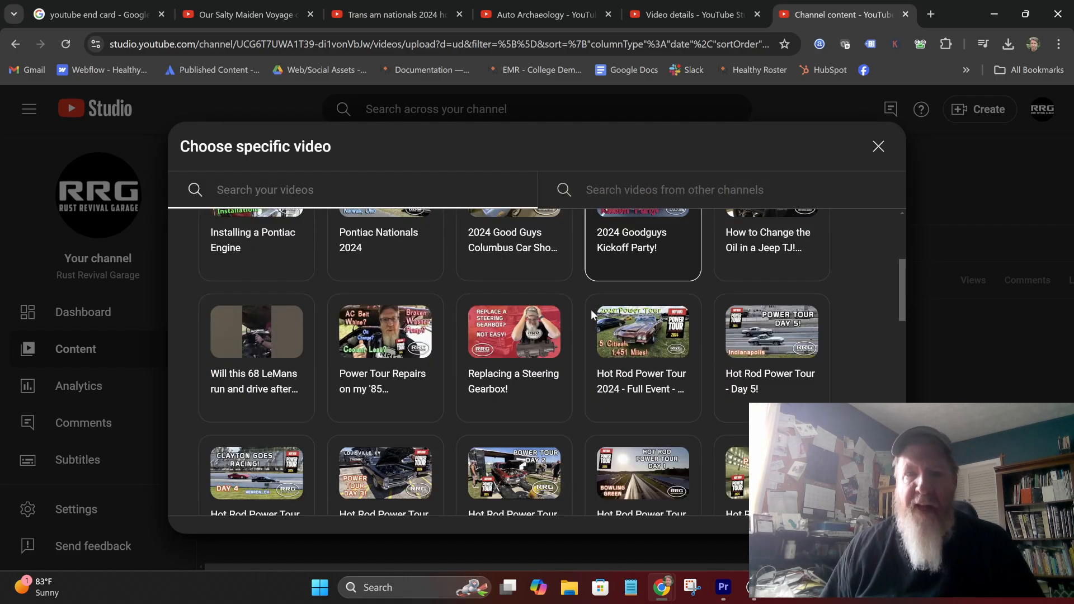
{"action": "scroll", "coordinate": [591, 310], "scroll_direction": "down", "scroll_amount": 3}
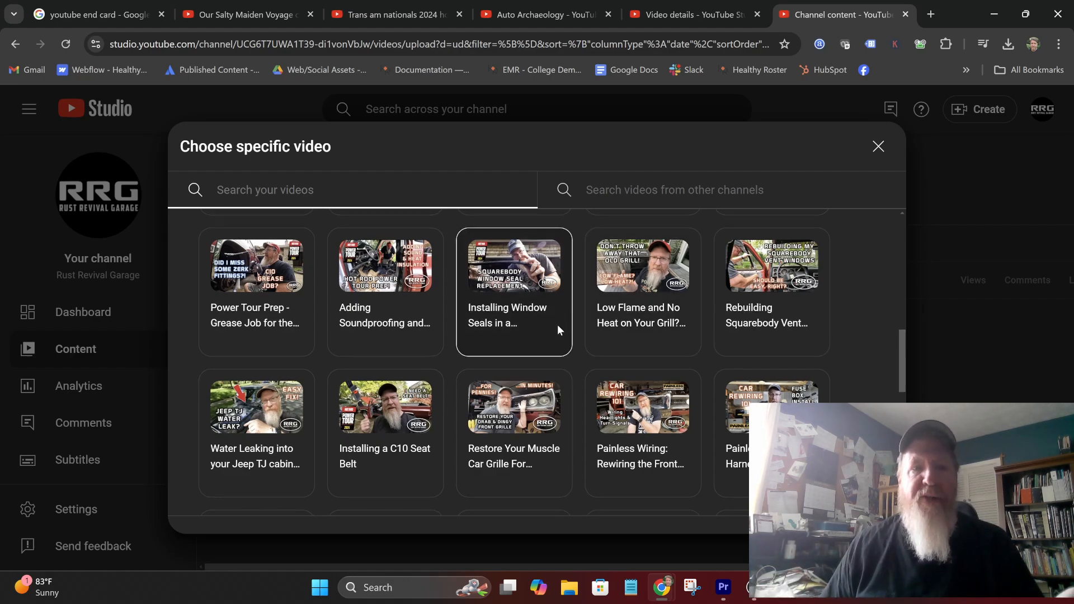
{"action": "scroll", "coordinate": [558, 324], "scroll_direction": "up", "scroll_amount": 3}
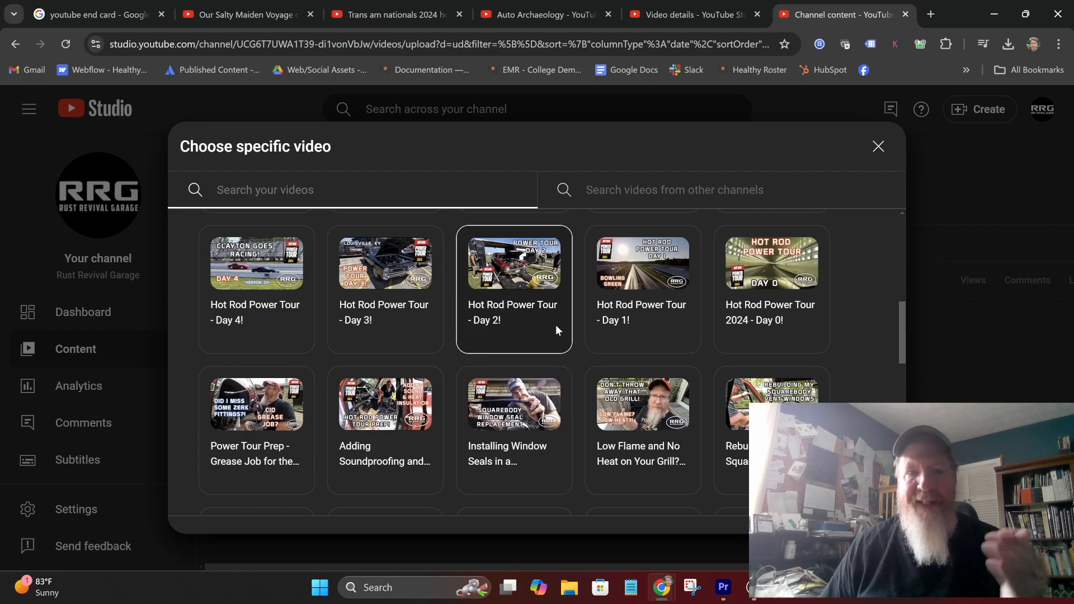
{"action": "scroll", "coordinate": [556, 330], "scroll_direction": "up", "scroll_amount": 3}
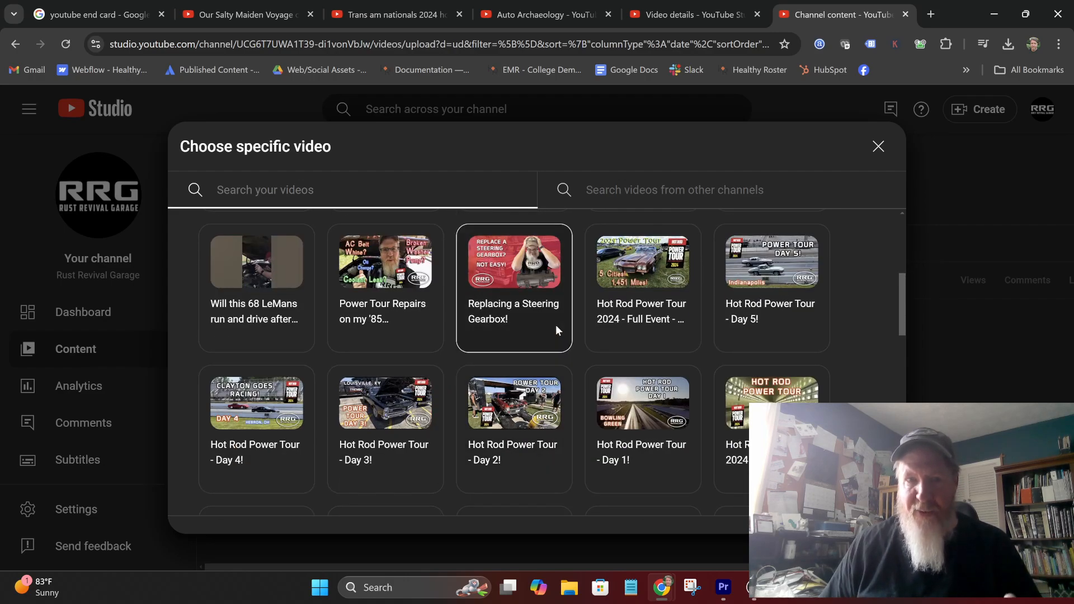
{"action": "left_click", "coordinate": [502, 264]}
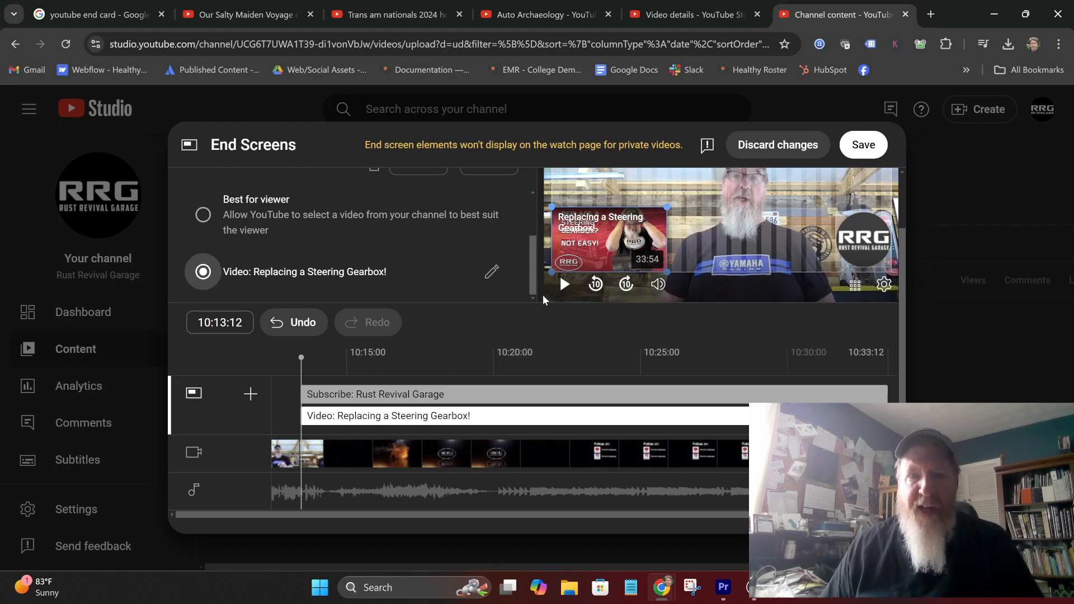
- Preview the closing footage and set both the subscribe and video elements to start at 10:20:16
{"action": "left_click", "coordinate": [564, 285]}
{"action": "scroll", "coordinate": [562, 288], "scroll_direction": "up", "scroll_amount": 2}
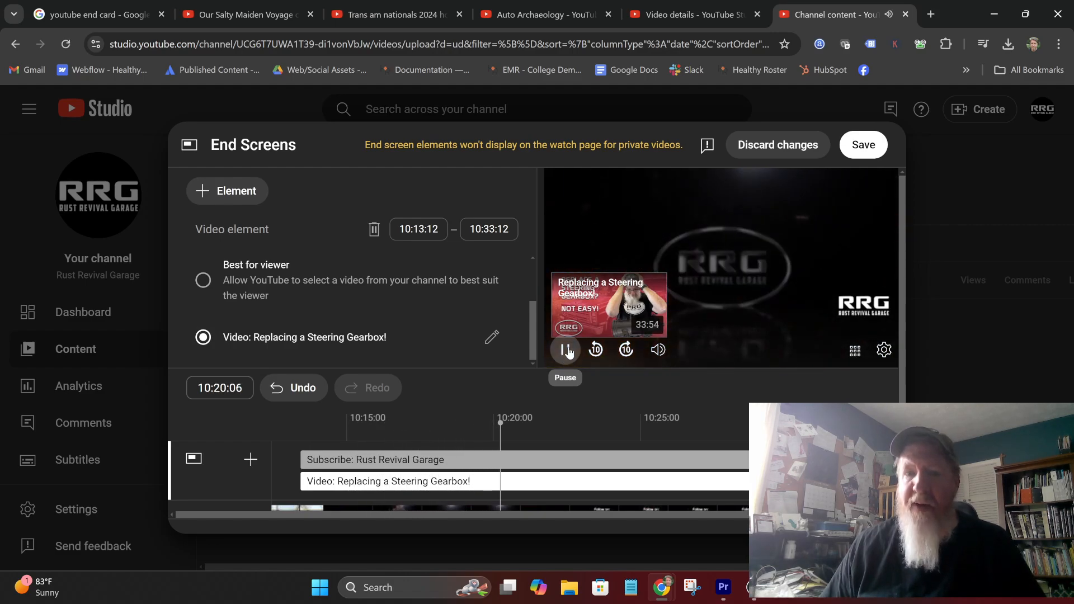
{"action": "left_click", "coordinate": [566, 350]}
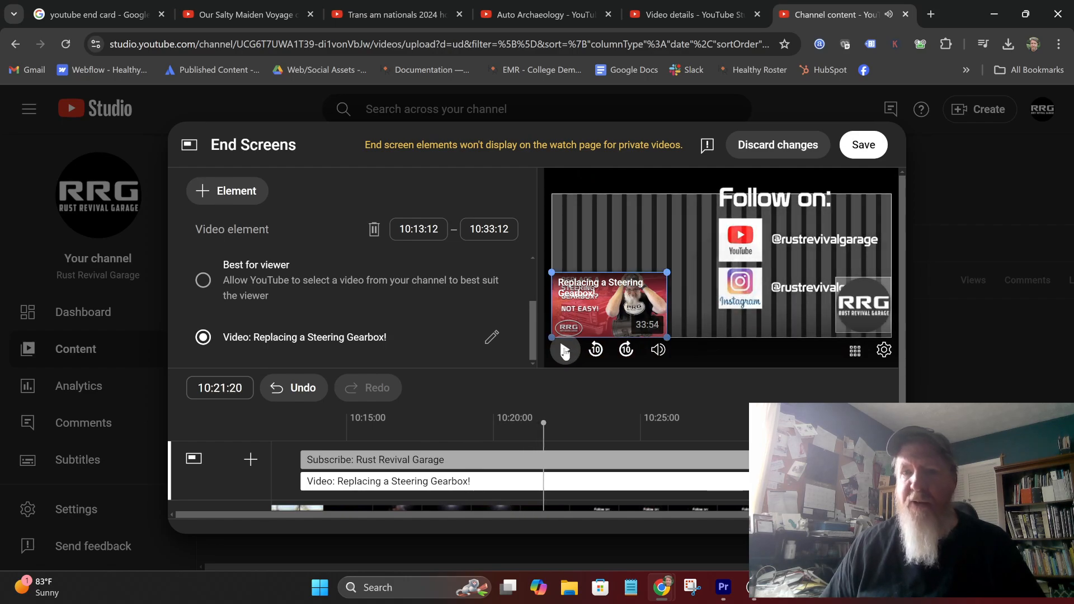
{"action": "left_click_drag", "start_coordinate": [302, 462], "coordinate": [511, 469]}
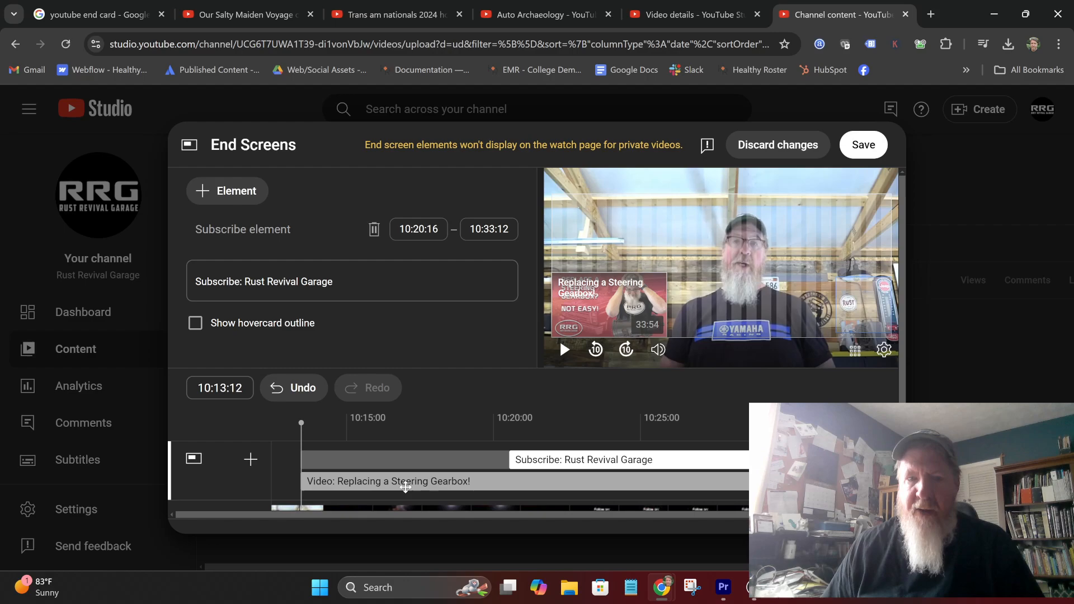
{"action": "left_click_drag", "start_coordinate": [344, 482], "coordinate": [510, 481]}
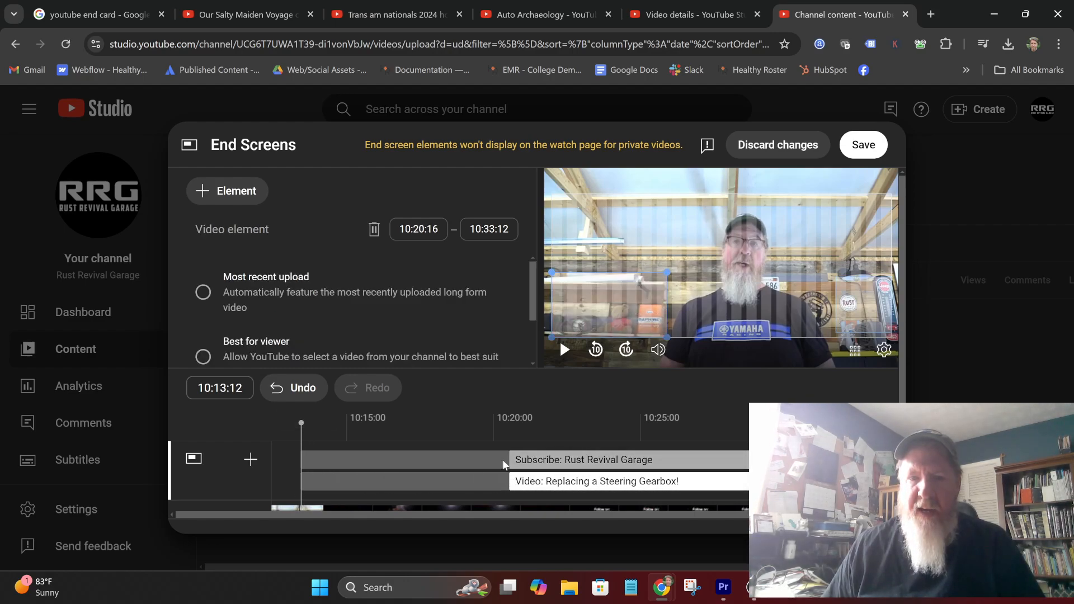
- Play the end screen from 10:18:19 and swap the elements' sides, with subscribe at the frame's upper left and the video on the right
{"action": "left_click", "coordinate": [455, 421]}
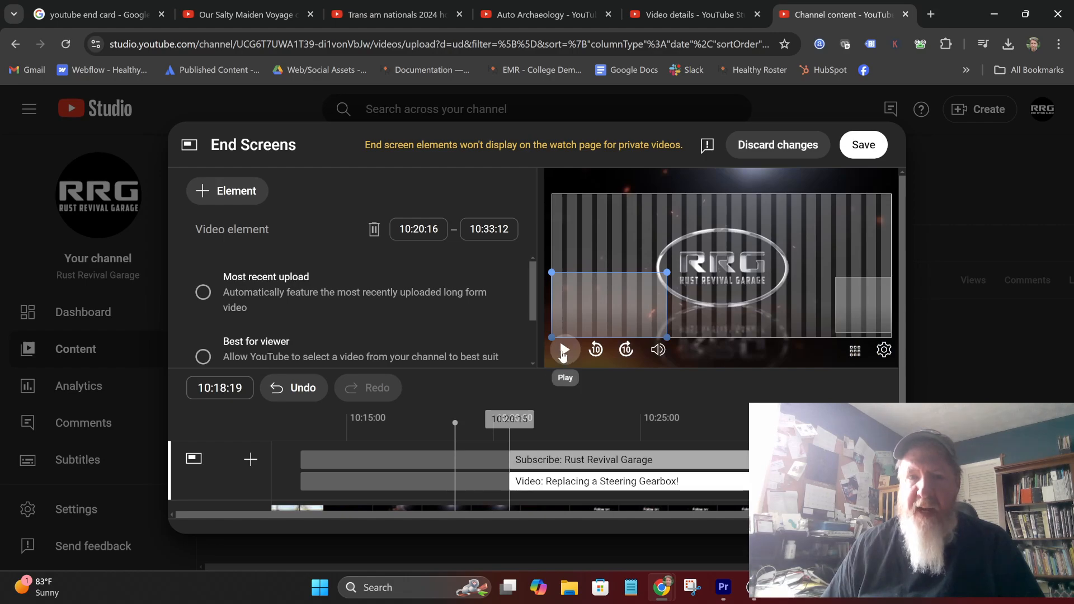
{"action": "left_click", "coordinate": [564, 350]}
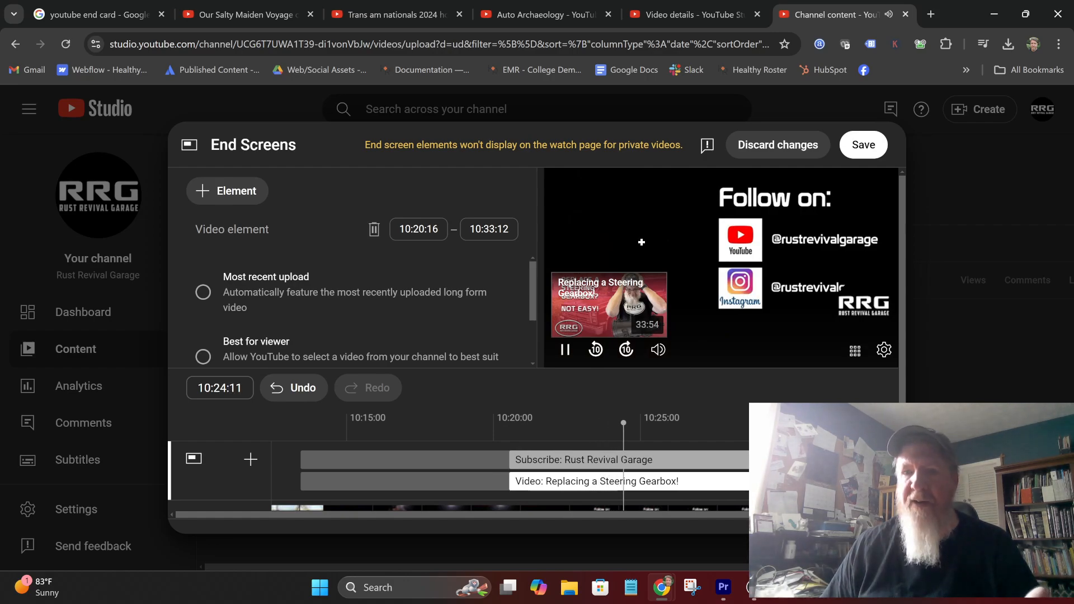
{"action": "left_click", "coordinate": [798, 302]}
{"action": "left_click_drag", "start_coordinate": [798, 303], "coordinate": [613, 225]}
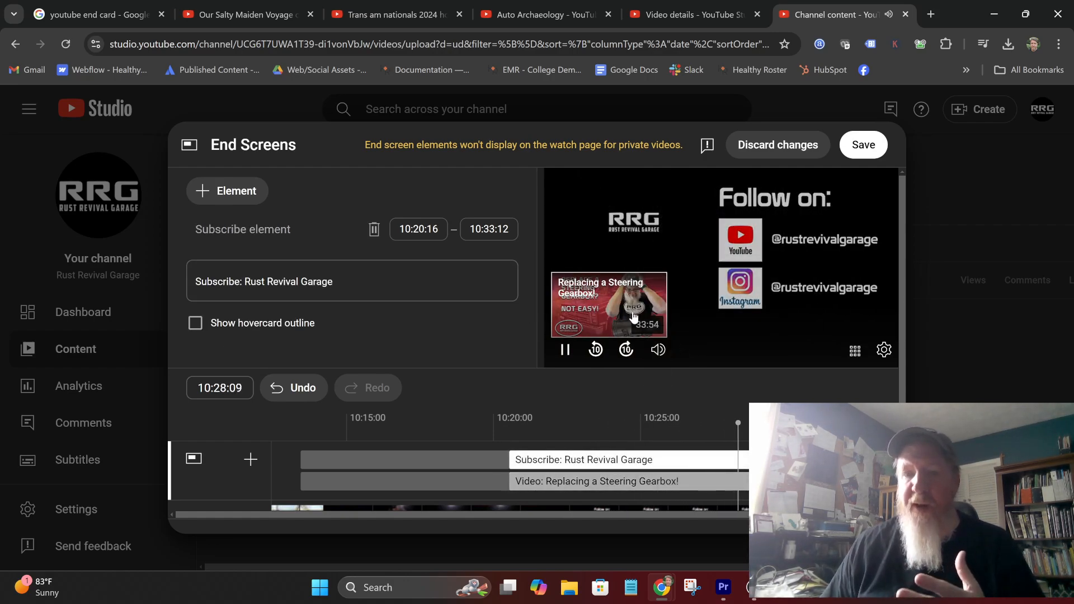
{"action": "left_click_drag", "start_coordinate": [610, 315], "coordinate": [815, 246]}
{"action": "left_click", "coordinate": [565, 350]}
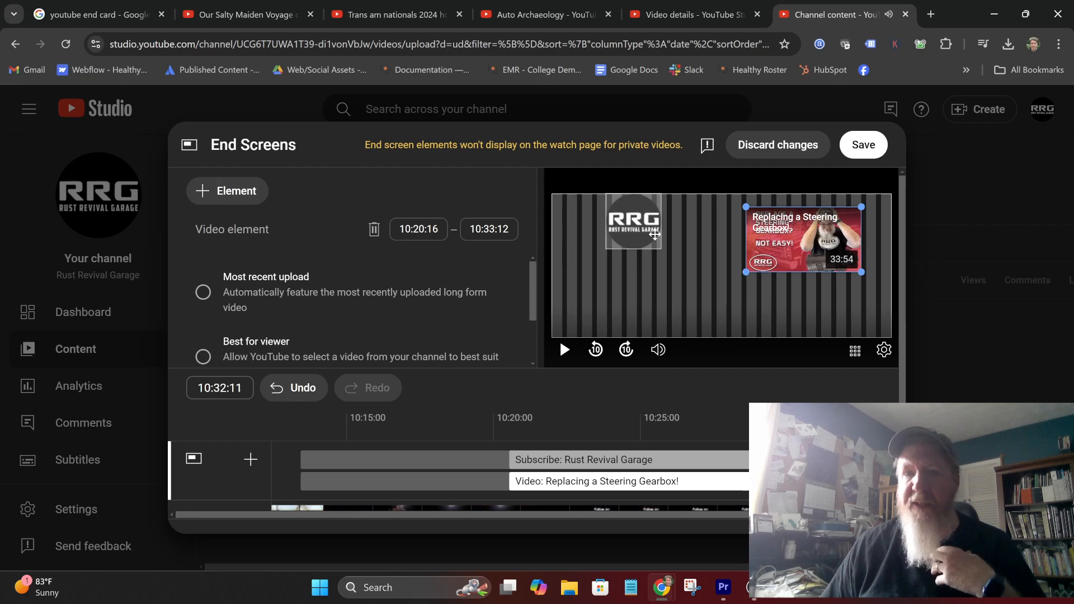
- Move both elements lower in the frame and enlarge the video element toward its upper-left corner
{"action": "left_click_drag", "start_coordinate": [646, 240], "coordinate": [617, 299]}
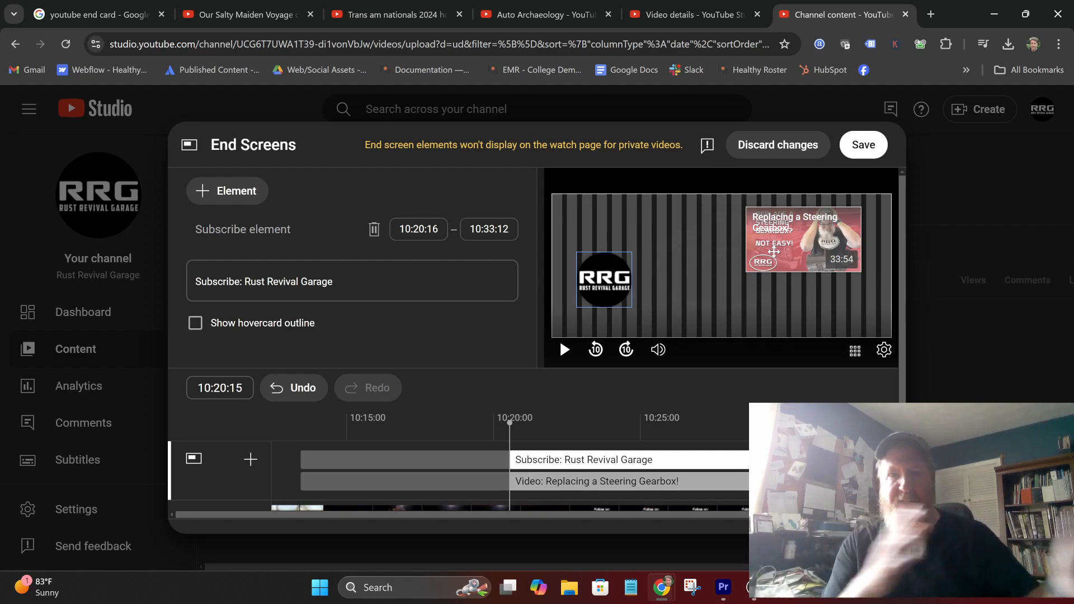
{"action": "left_click_drag", "start_coordinate": [782, 244], "coordinate": [812, 289]}
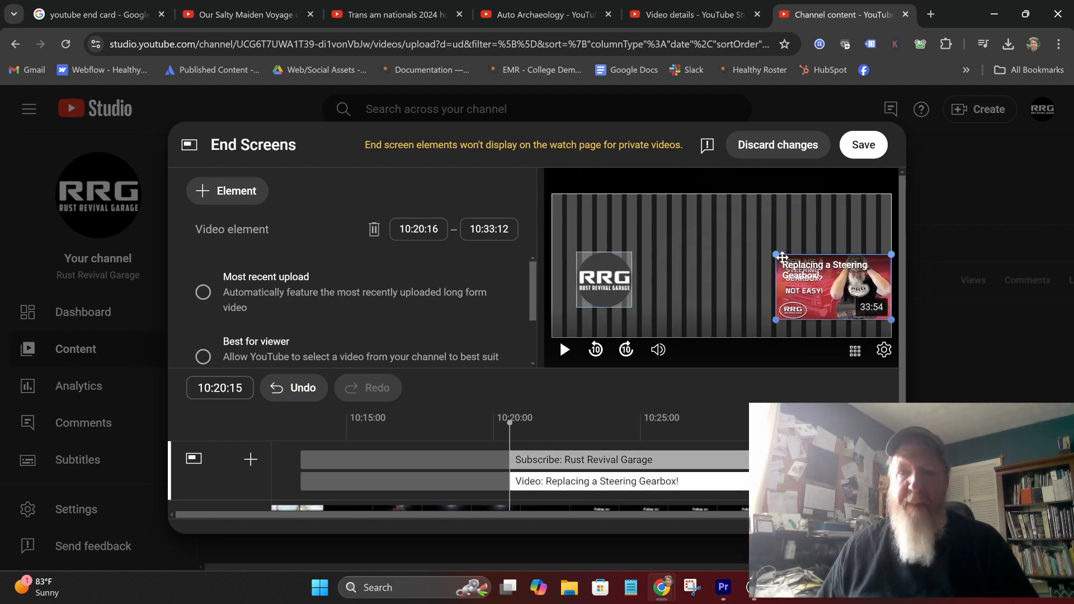
{"action": "left_click_drag", "start_coordinate": [773, 253], "coordinate": [746, 238]}
{"action": "left_click", "coordinate": [601, 262]}
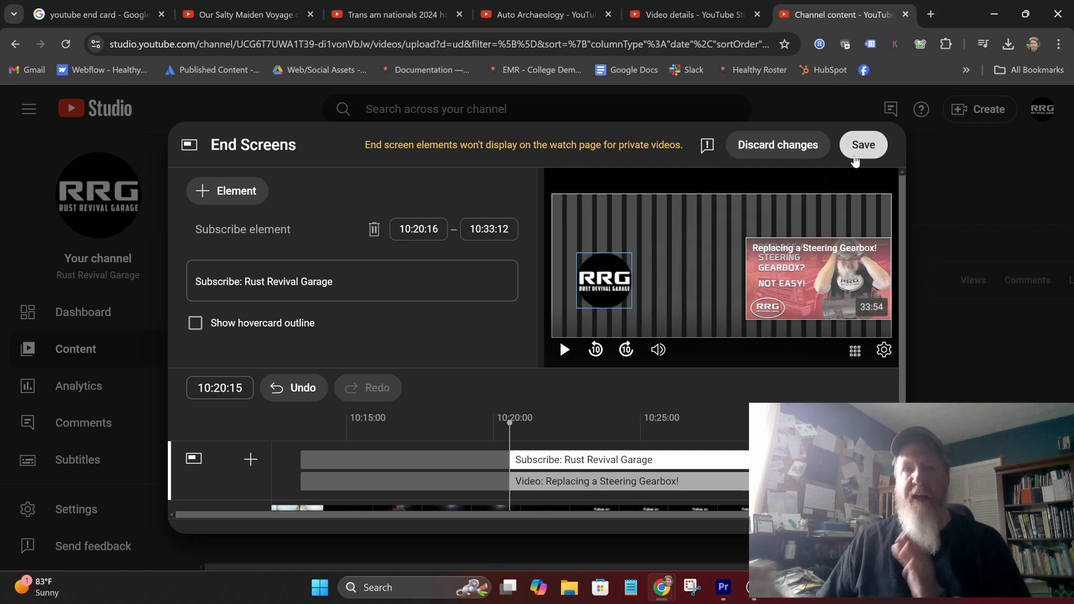
- Revisit the Auto Archaeology playlists page and the closing suggestions of the "Trans am nationals 2024" video
{"action": "left_click", "coordinate": [562, 14]}
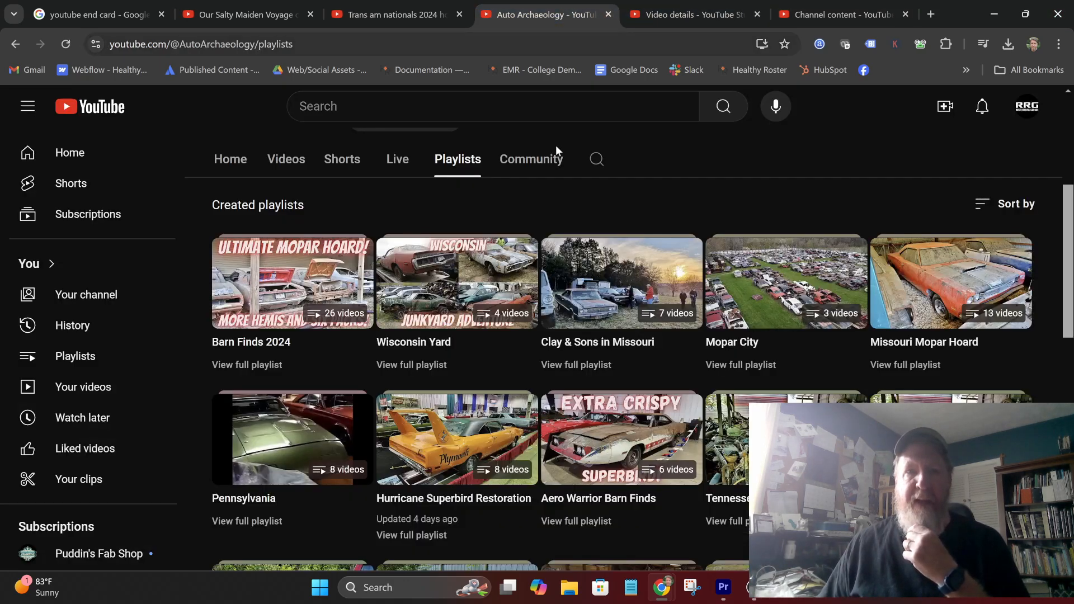
{"action": "left_click", "coordinate": [367, 17]}
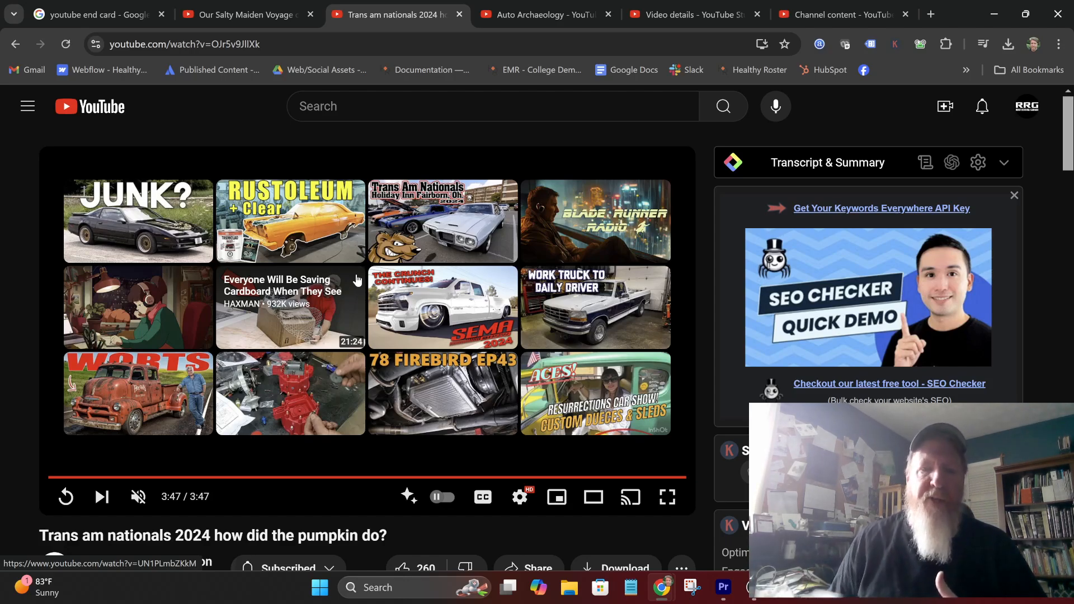
- Switch to Premiere Pro and copy the opener, end card and closing music clips in the Salty Captain Review sequence
{"action": "left_click", "coordinate": [722, 597]}
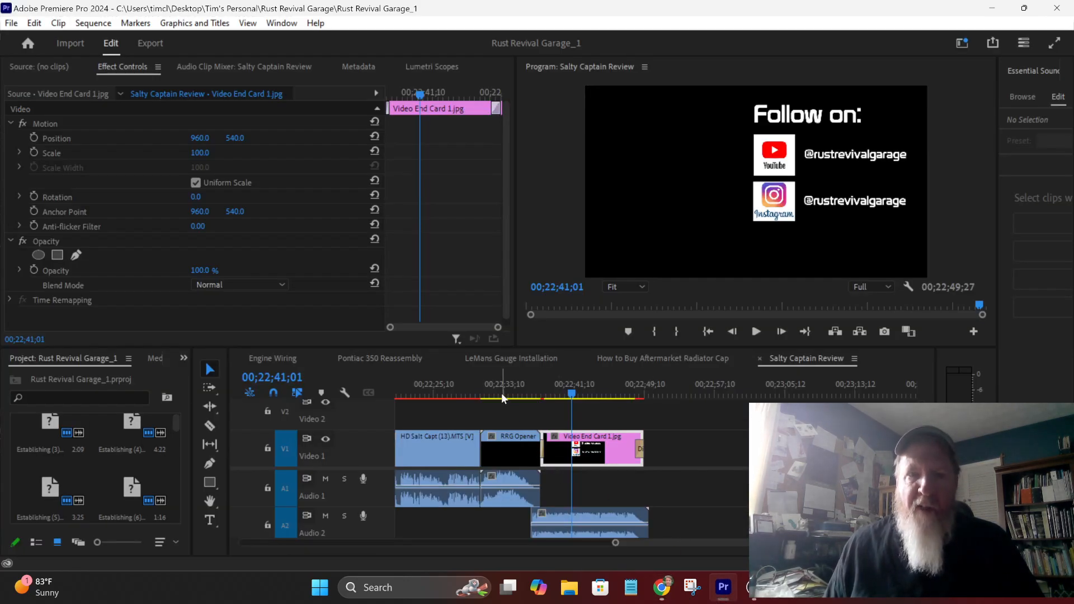
{"action": "left_click_drag", "start_coordinate": [501, 393], "coordinate": [588, 398]}
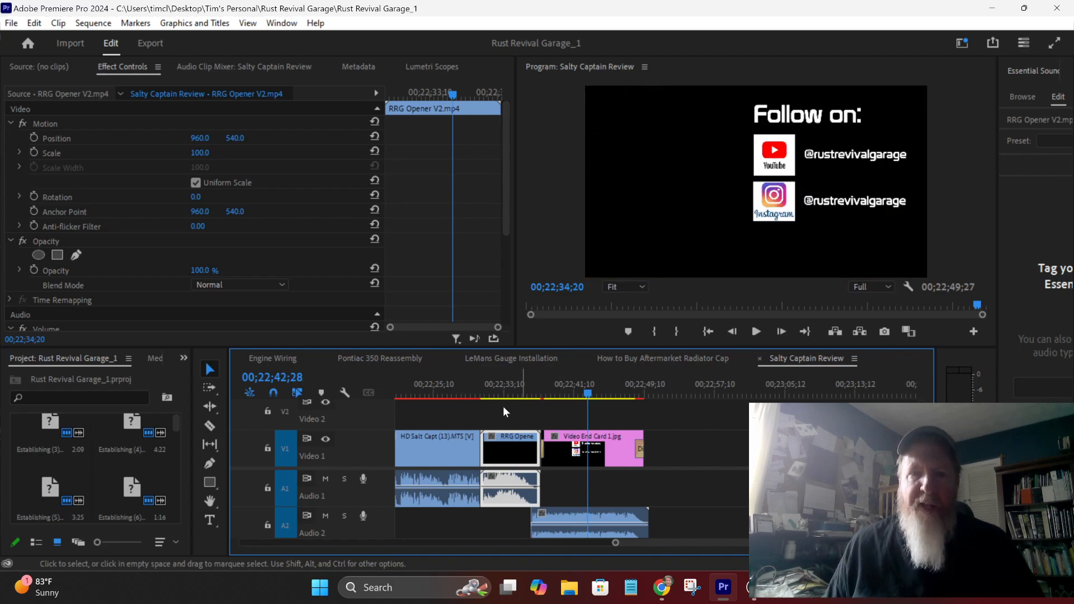
{"action": "left_click_drag", "start_coordinate": [504, 408], "coordinate": [648, 537]}
{"action": "right_click", "coordinate": [511, 445]}
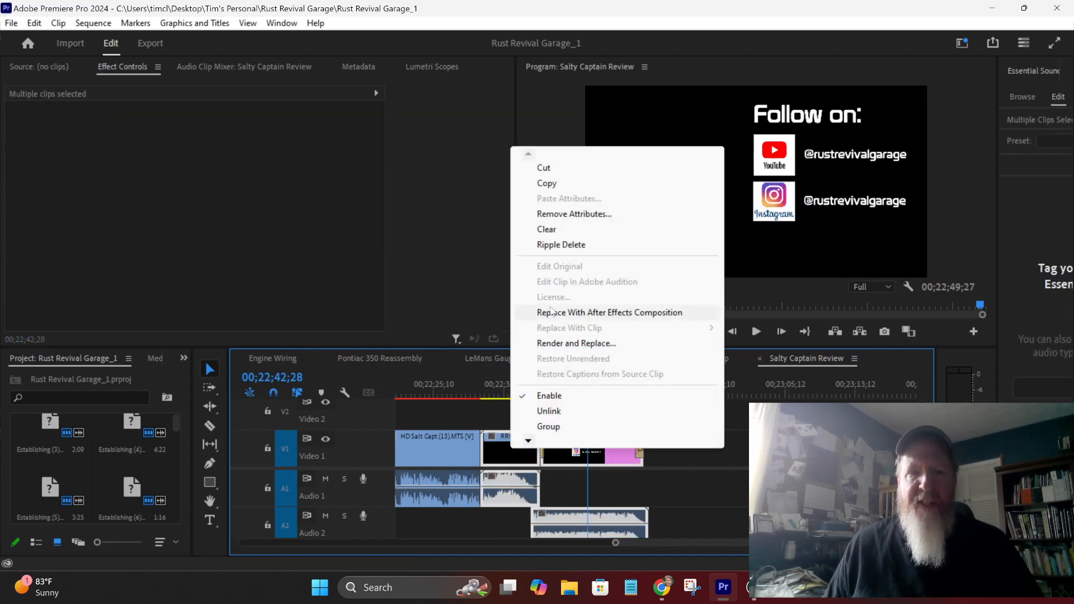
{"action": "left_click", "coordinate": [547, 183]}
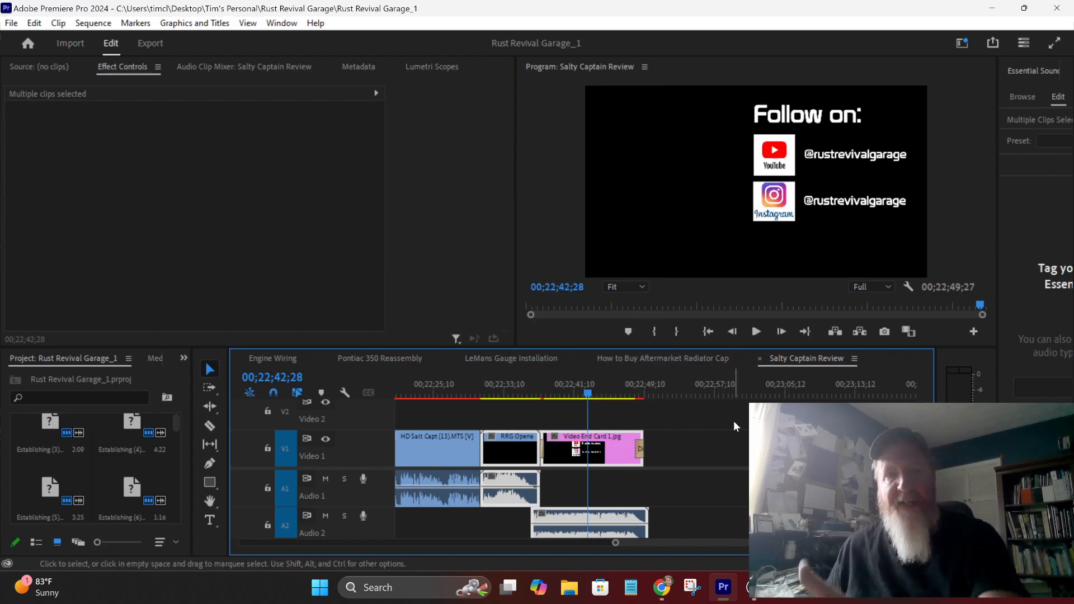
- Scrub through the end card at the close of the Salty Captain Review sequence to examine its layout and duration
{"action": "left_click", "coordinate": [659, 389]}
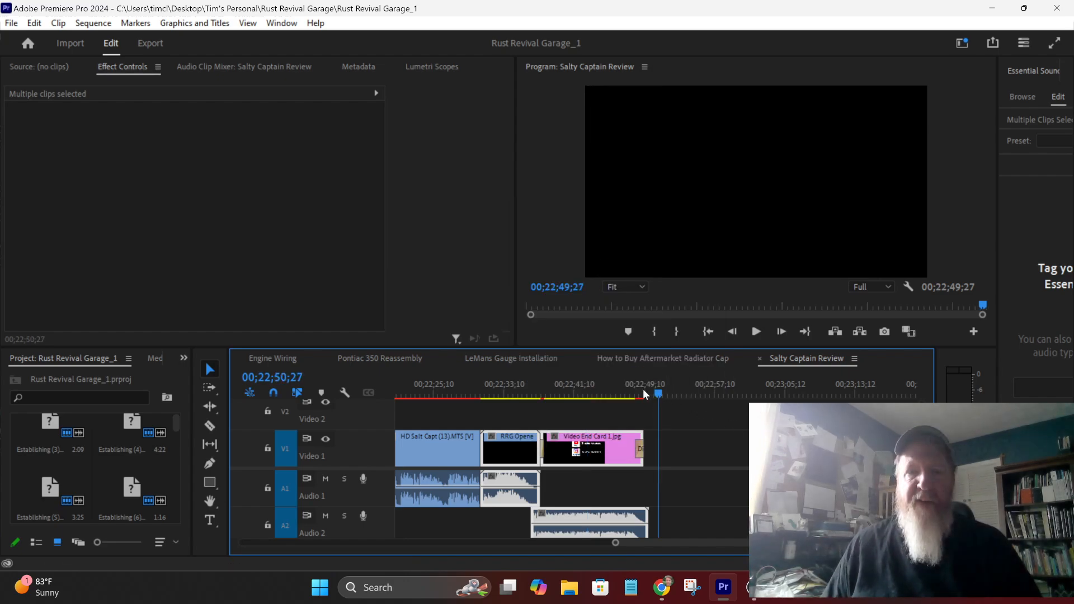
{"action": "left_click", "coordinate": [596, 392]}
{"action": "left_click_drag", "start_coordinate": [598, 392], "coordinate": [576, 386]}
{"action": "left_click", "coordinate": [735, 207]}
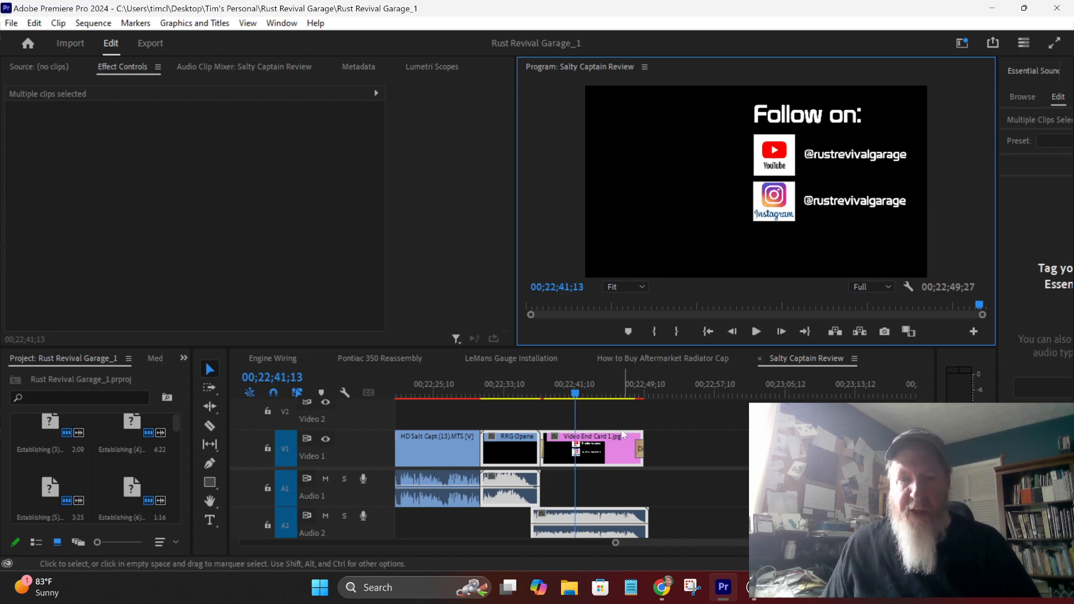
{"action": "left_click_drag", "start_coordinate": [538, 394], "coordinate": [647, 395]}
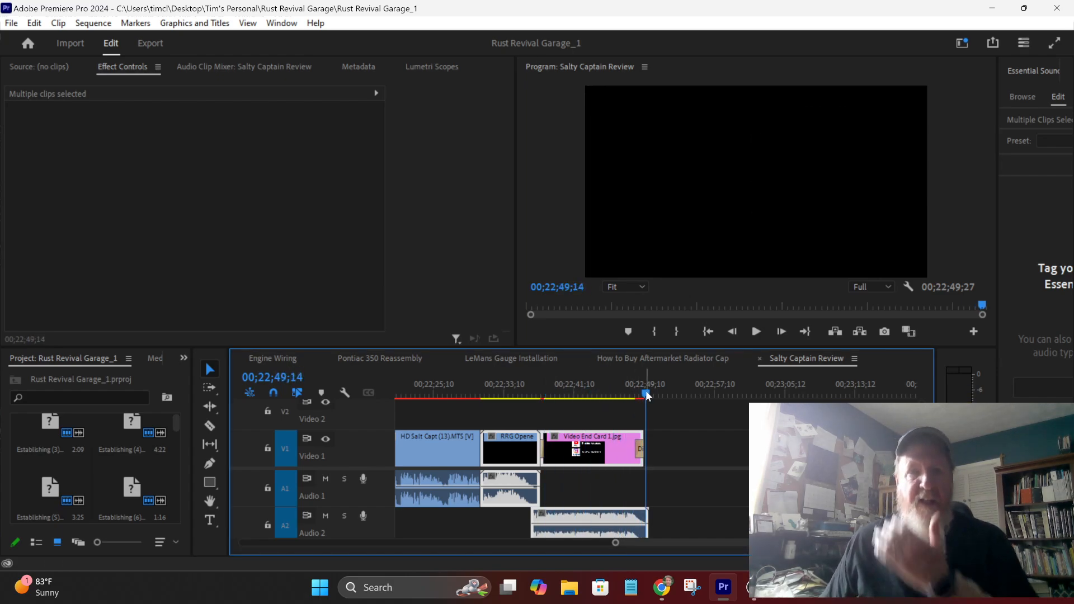